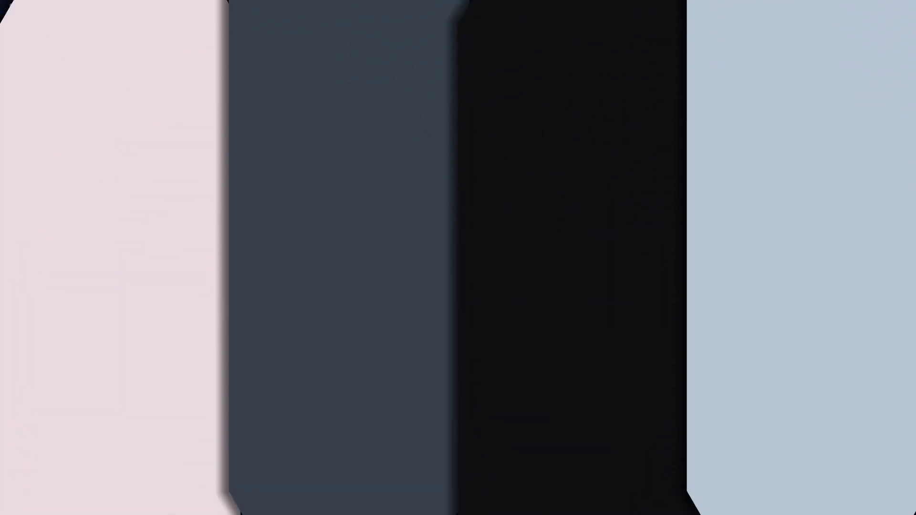
# - Open the recent YouTube thumbnail design "New" from the Canva home page and shift its portrait photo slightly
pyautogui.scroll(-2, 304, 228)
pyautogui.scroll(2, 303, 225)
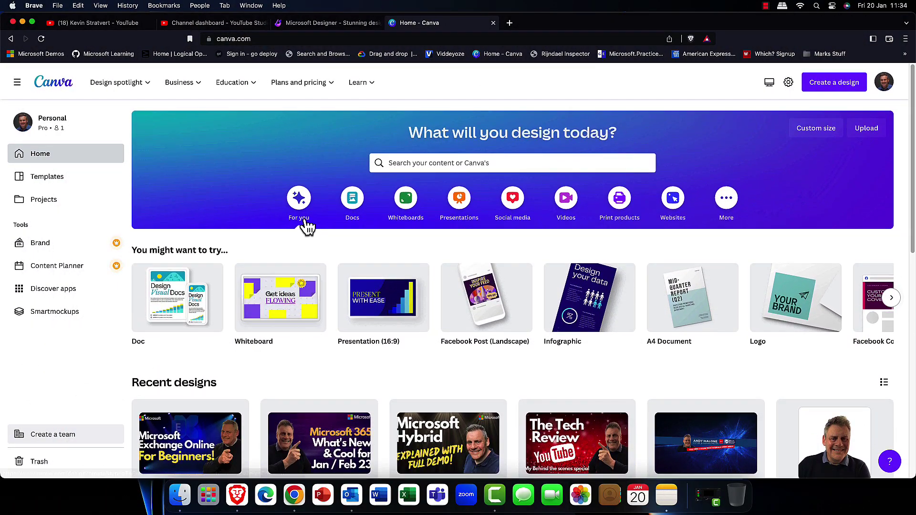
pyautogui.scroll(-1, 305, 217)
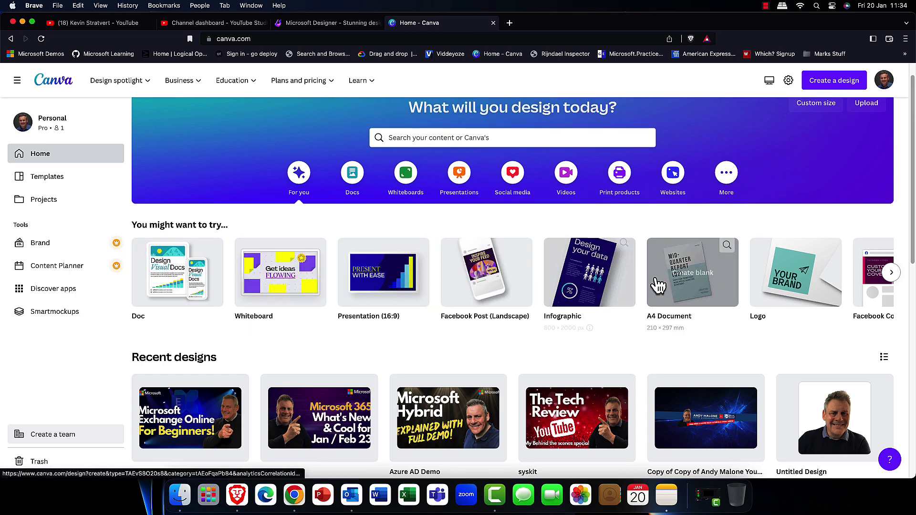
pyautogui.scroll(-2, 580, 310)
pyautogui.scroll(-2, 580, 310)
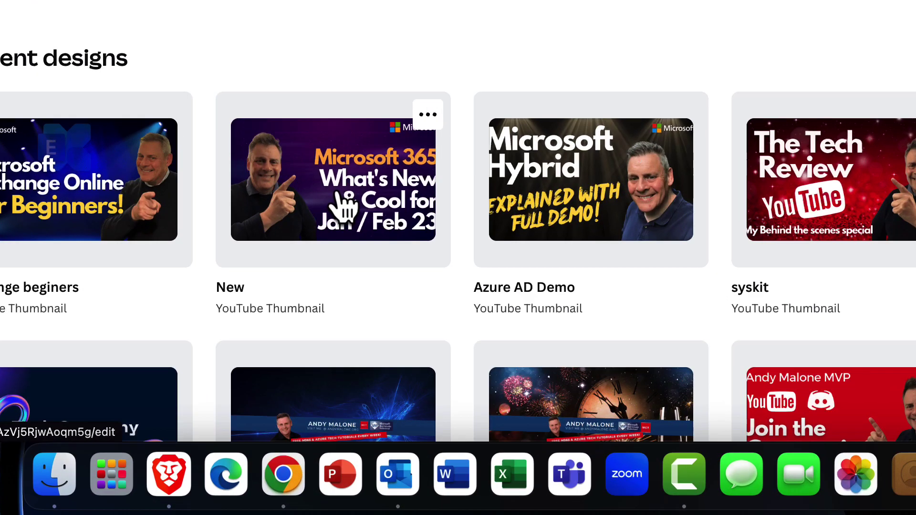
pyautogui.click(321, 335)
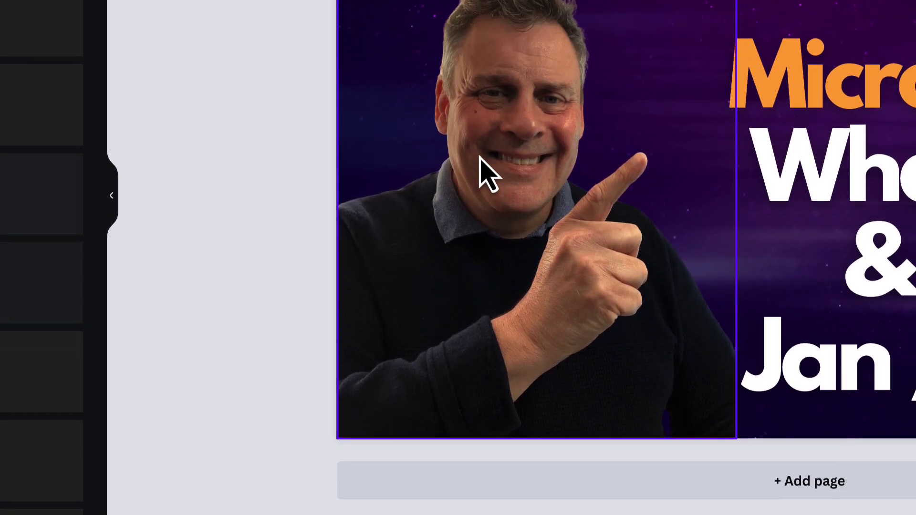
pyautogui.click(479, 19)
pyautogui.moveTo(478, 191)
pyautogui.mouseDown()
pyautogui.moveTo(556, 180)
pyautogui.moveTo(466, 200)
pyautogui.mouseUp()
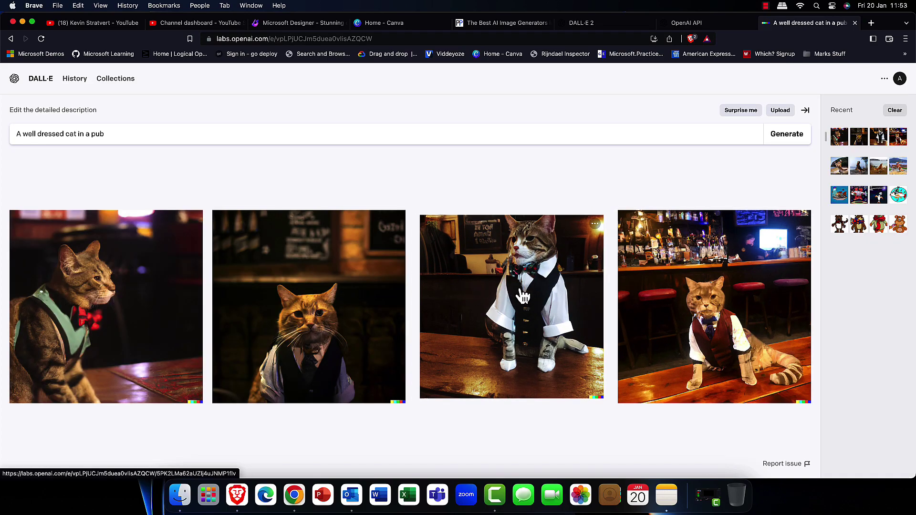
# - Switch to DALL·E and view the third image of the well-dressed cat, followed by the second image of the next recent set
pyautogui.click(523, 296)
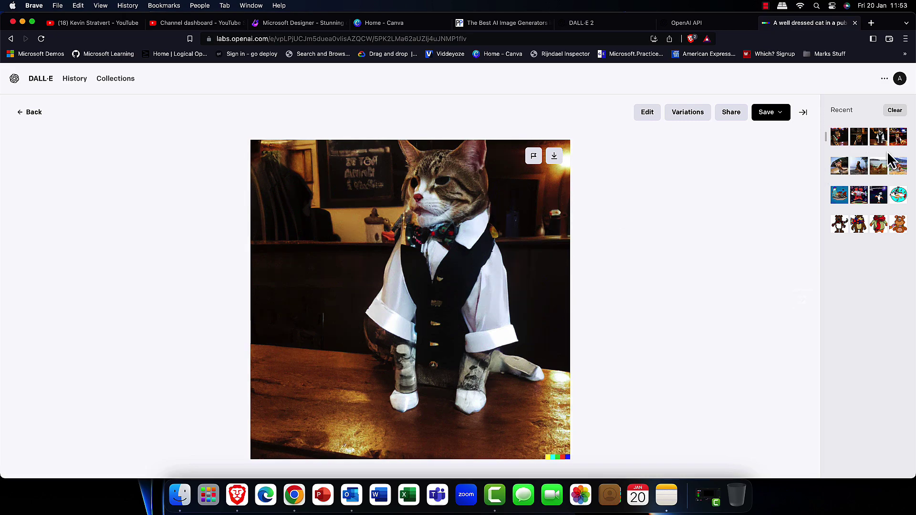
pyautogui.click(864, 167)
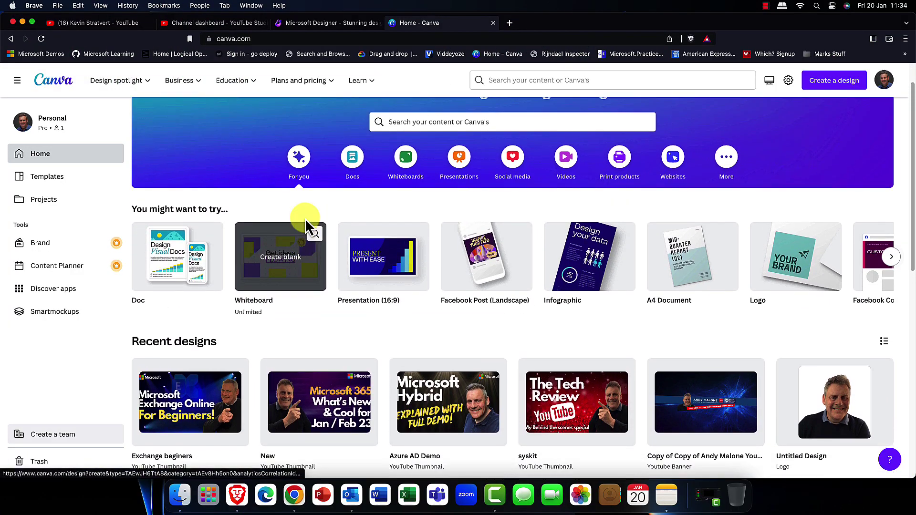
# - Switch to Canva, open the recent "New" YouTube thumbnail and move the portrait photo slightly to the left
pyautogui.scroll(-1, 305, 219)
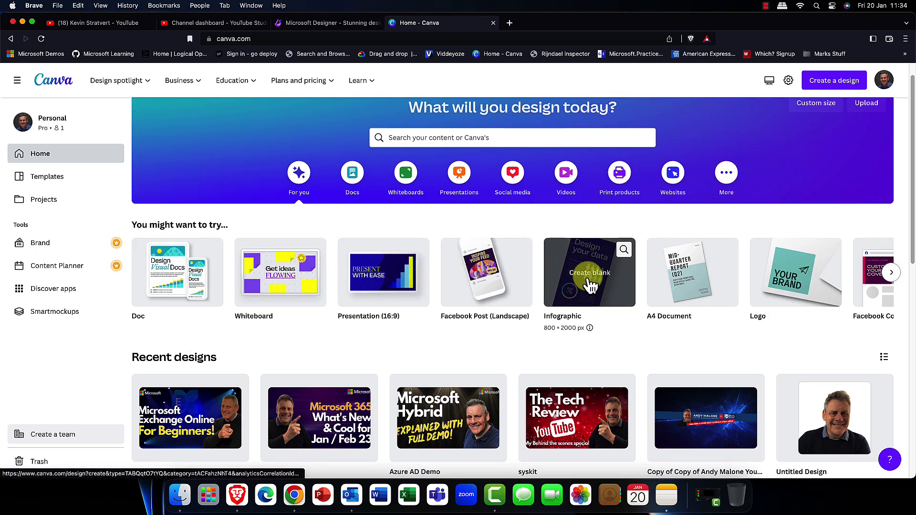
pyautogui.scroll(-3, 577, 311)
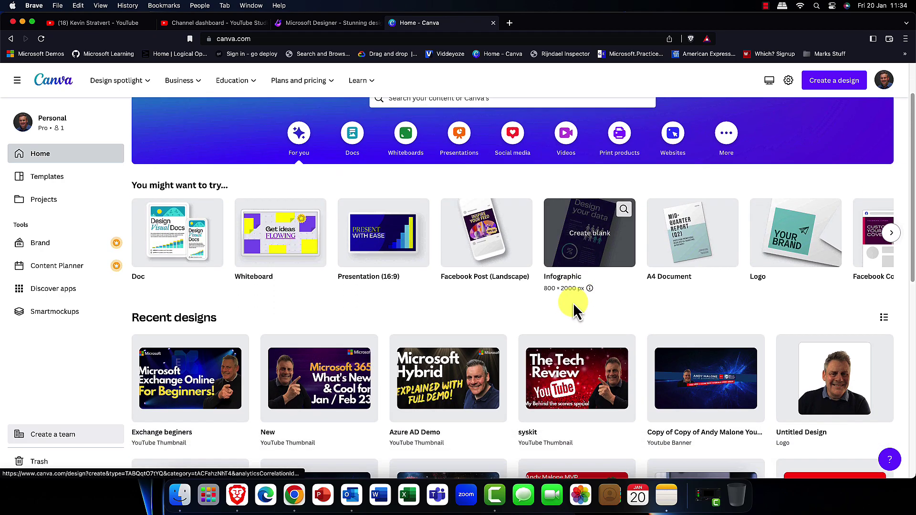
pyautogui.click(324, 361)
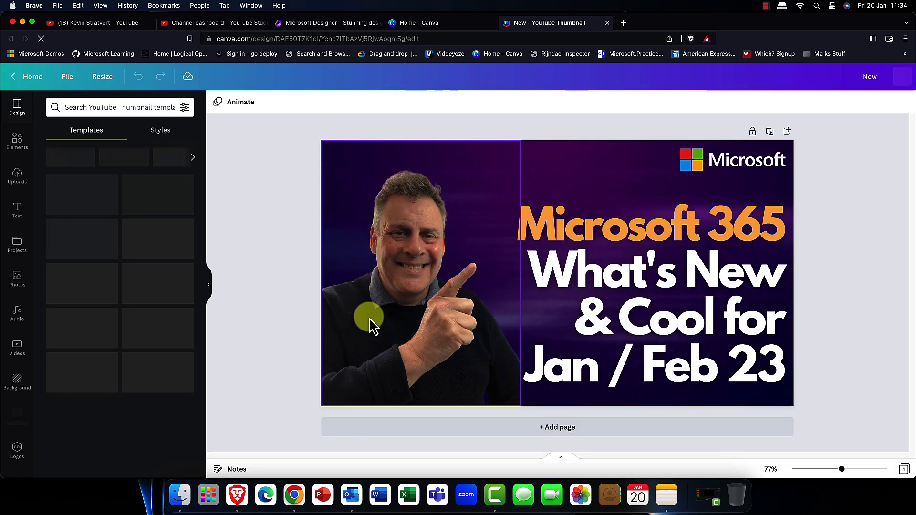
pyautogui.moveTo(391, 270)
pyautogui.mouseDown()
pyautogui.moveTo(460, 261)
pyautogui.moveTo(386, 269)
pyautogui.mouseUp()
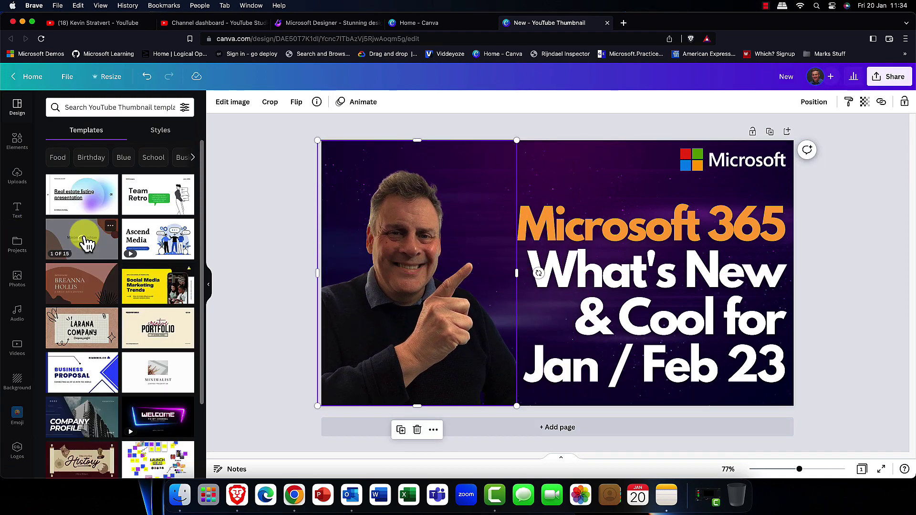
# - Browse the templates, elements, uploaded images and text styles available for the thumbnail
pyautogui.scroll(-4, 82, 250)
pyautogui.scroll(3, 82, 250)
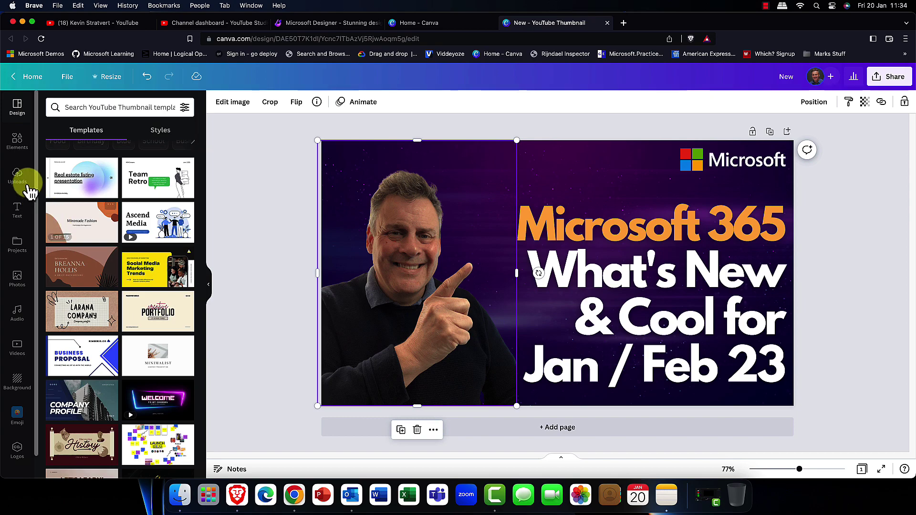
pyautogui.click(19, 143)
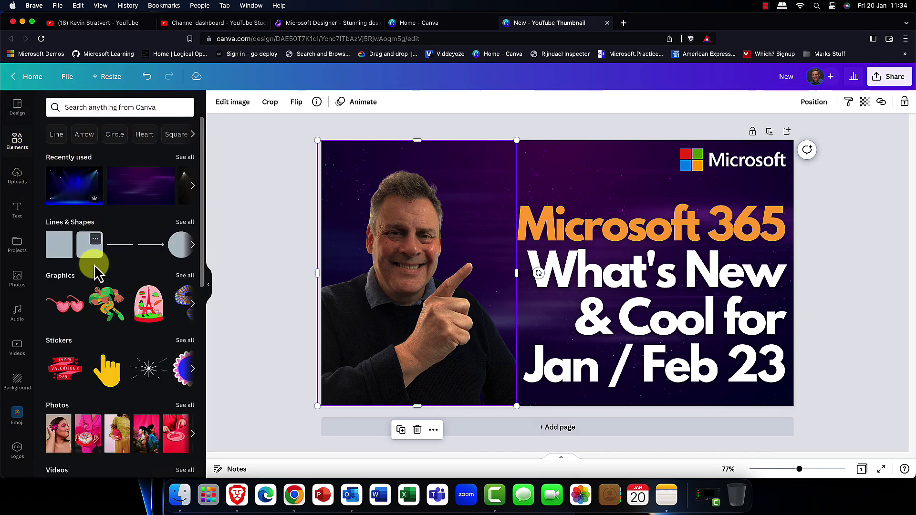
pyautogui.click(18, 178)
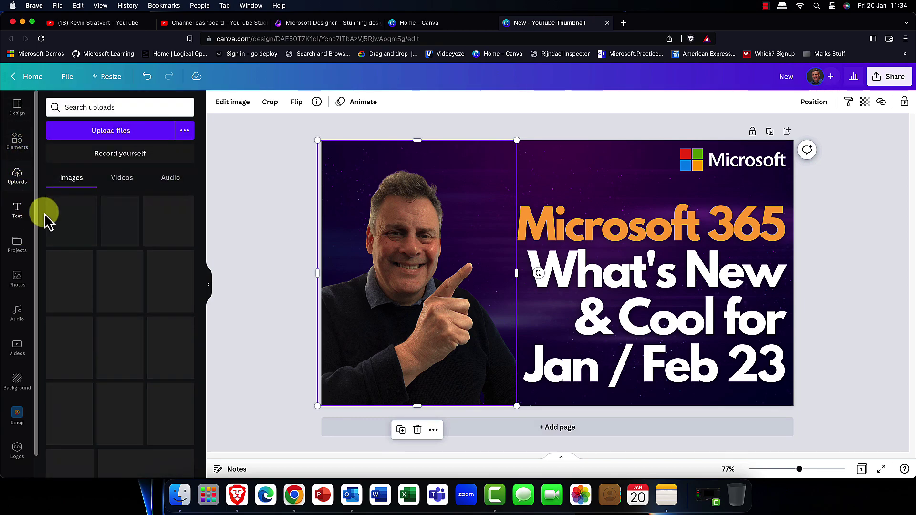
pyautogui.scroll(-3, 125, 287)
pyautogui.scroll(-5, 126, 281)
pyautogui.scroll(10, 126, 286)
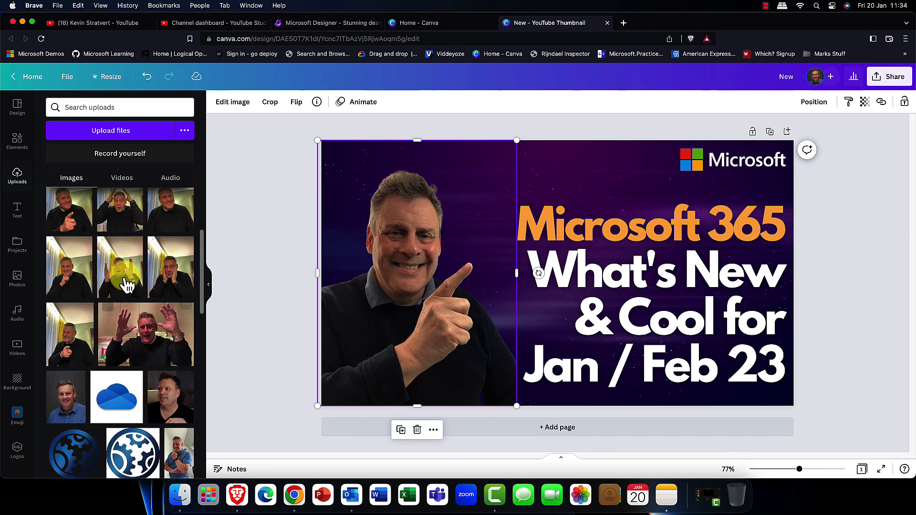
pyautogui.click(19, 207)
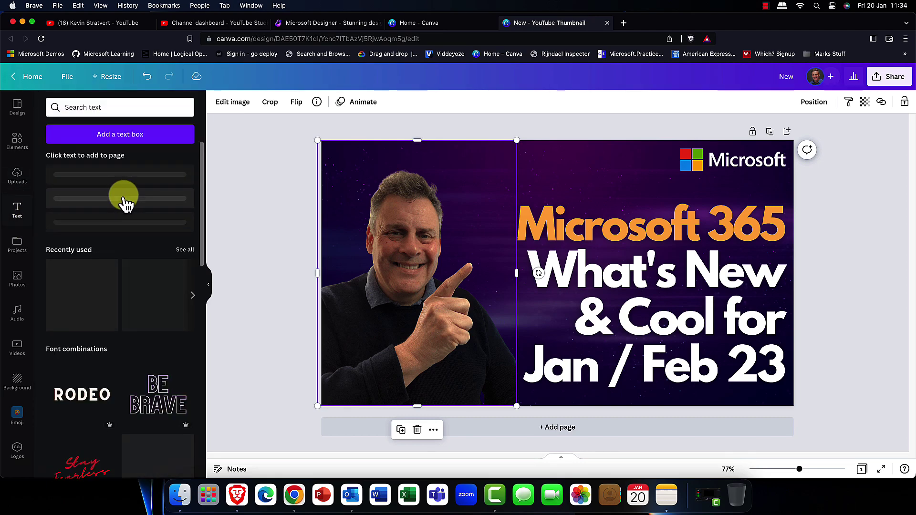
pyautogui.scroll(-10, 127, 215)
pyautogui.scroll(-4, 128, 231)
pyautogui.scroll(10, 127, 231)
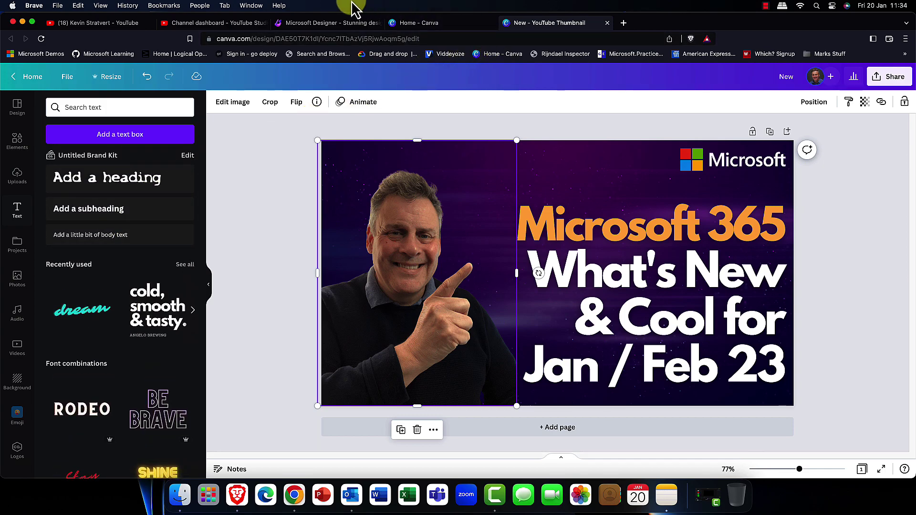
# - Switch to Microsoft Designer, start a new design and generate AI images from the description "A Bear with a scarf"
pyautogui.click(307, 22)
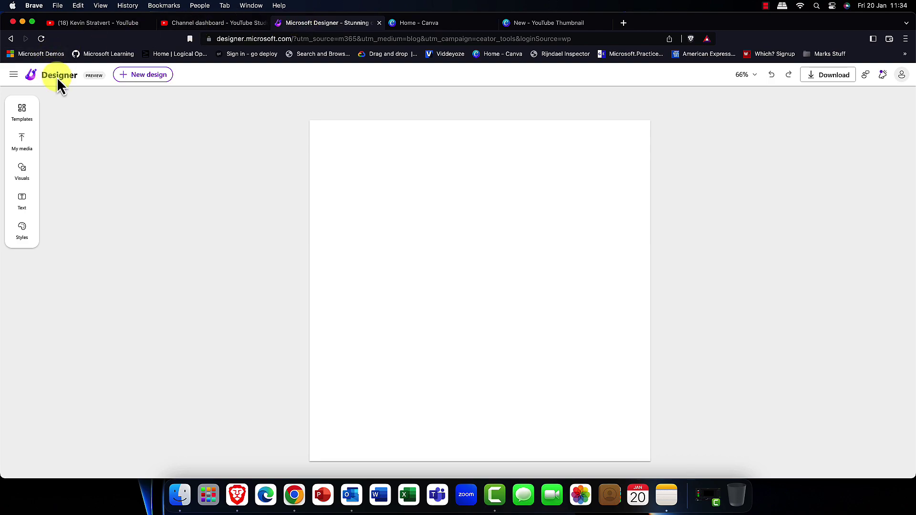
pyautogui.click(143, 76)
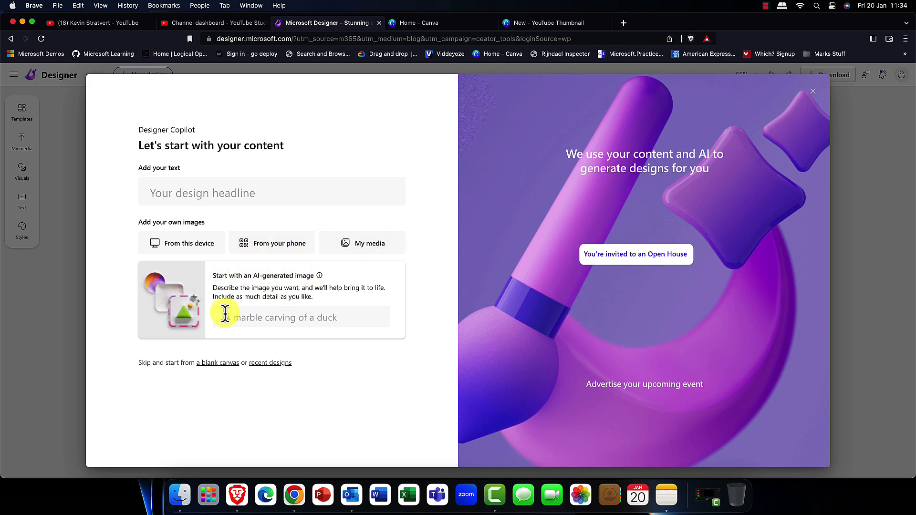
pyautogui.click(264, 319)
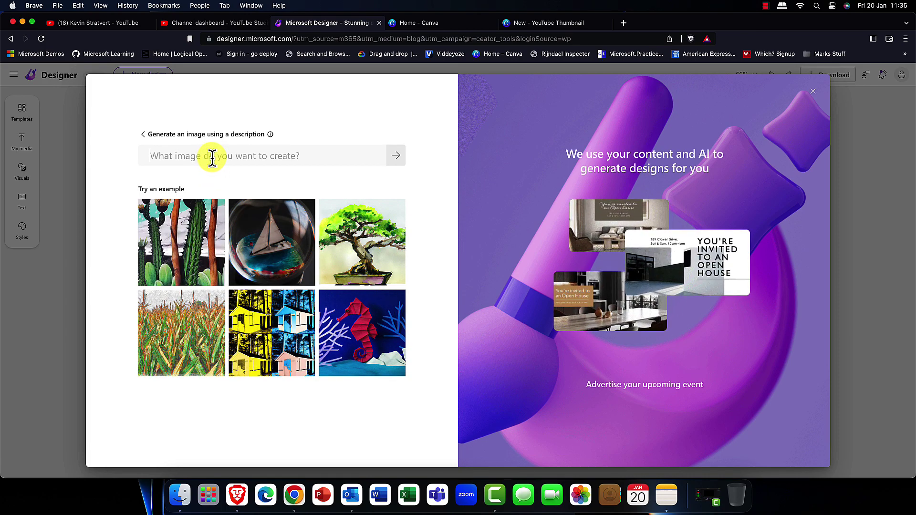
pyautogui.write('A Bear with a scar')
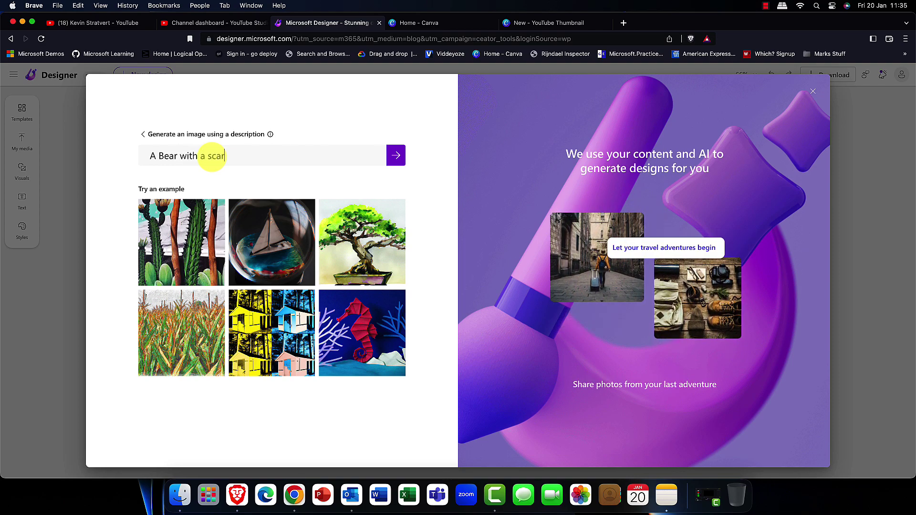
pyautogui.write('f')
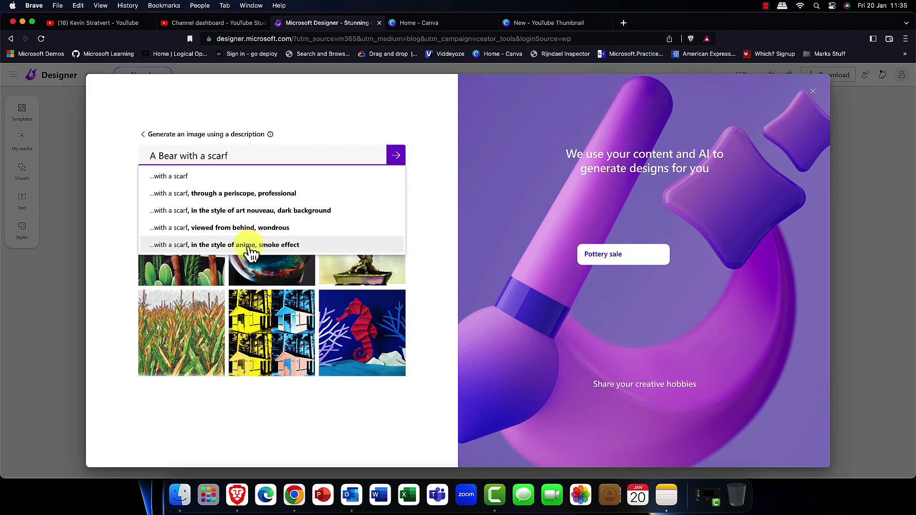
pyautogui.click(395, 157)
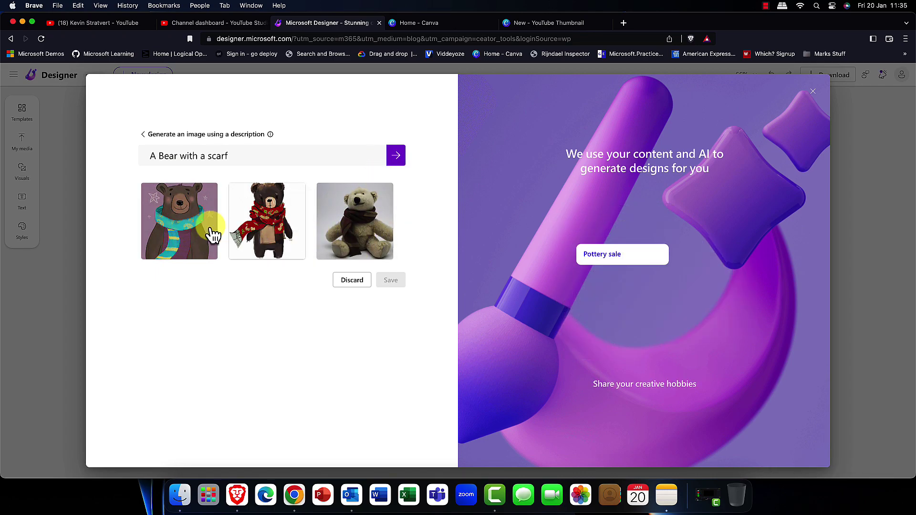
# - Regenerate the images from the description "A Cartoon Bear with a scarf" and save the third result to the design
pyautogui.click(175, 156)
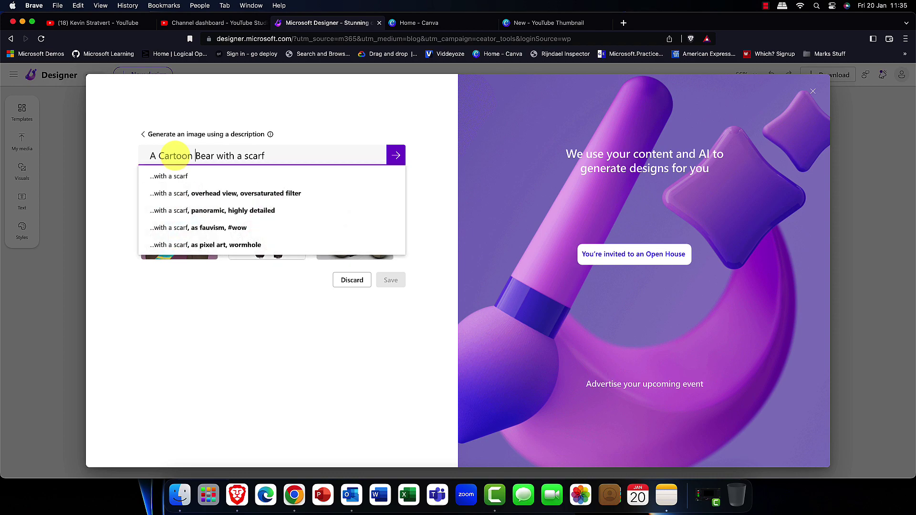
pyautogui.press('Return')
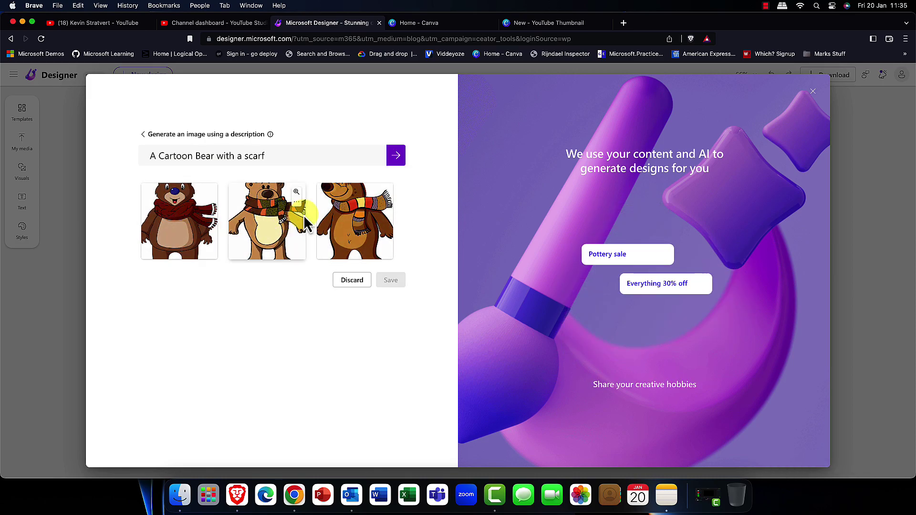
pyautogui.click(366, 217)
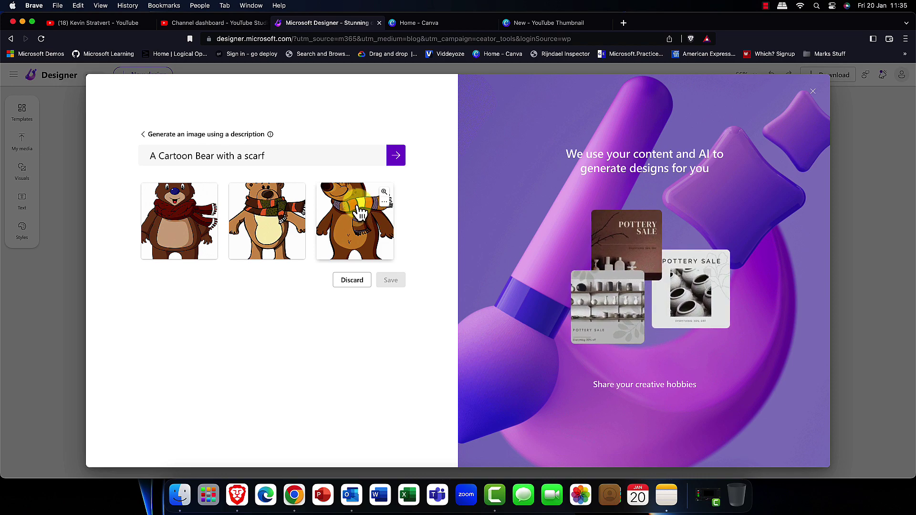
pyautogui.click(391, 282)
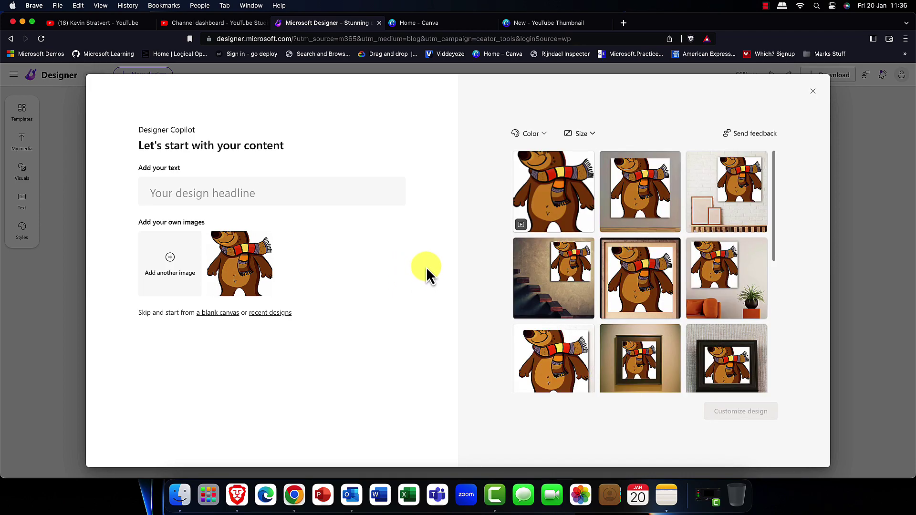
# - Set the design headline to "The Bear Goes to School!" and add a subheading of "By" followed by the author's full name
pyautogui.click(230, 192)
pyautogui.write('The Bear G')
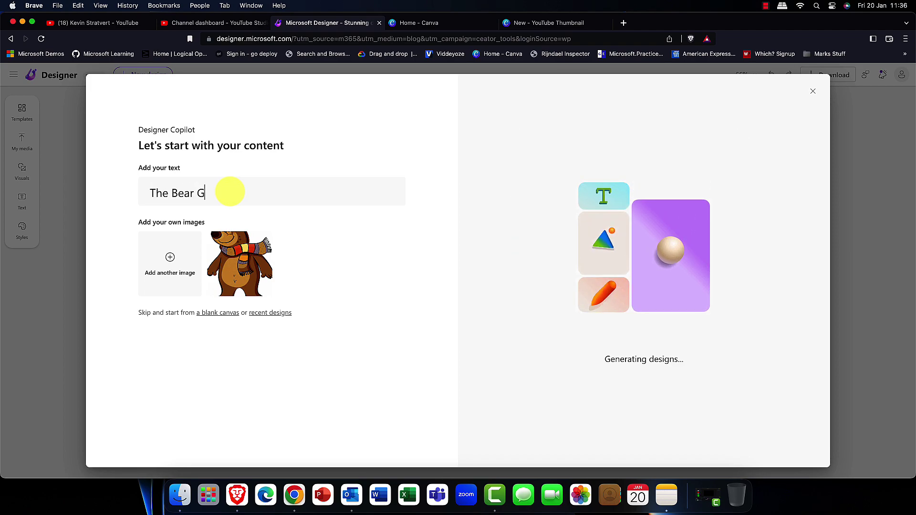
pyautogui.write('oes to School!')
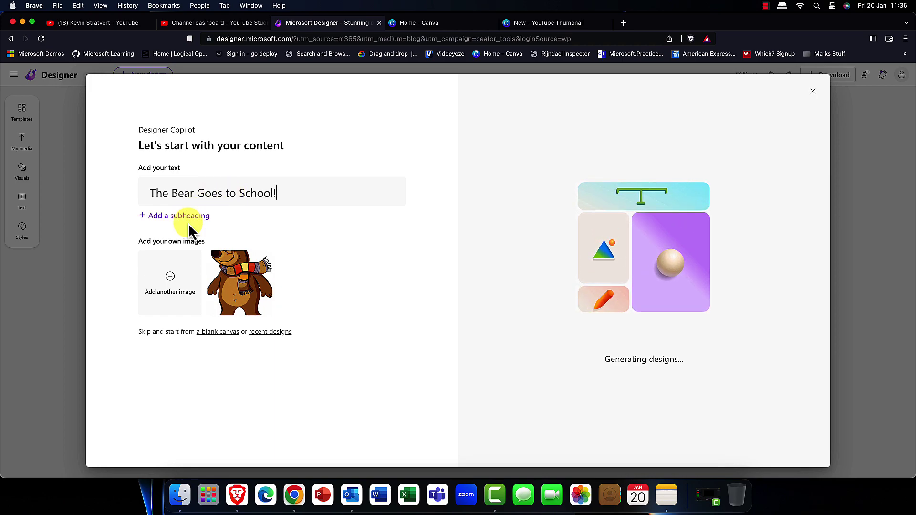
pyautogui.click(199, 221)
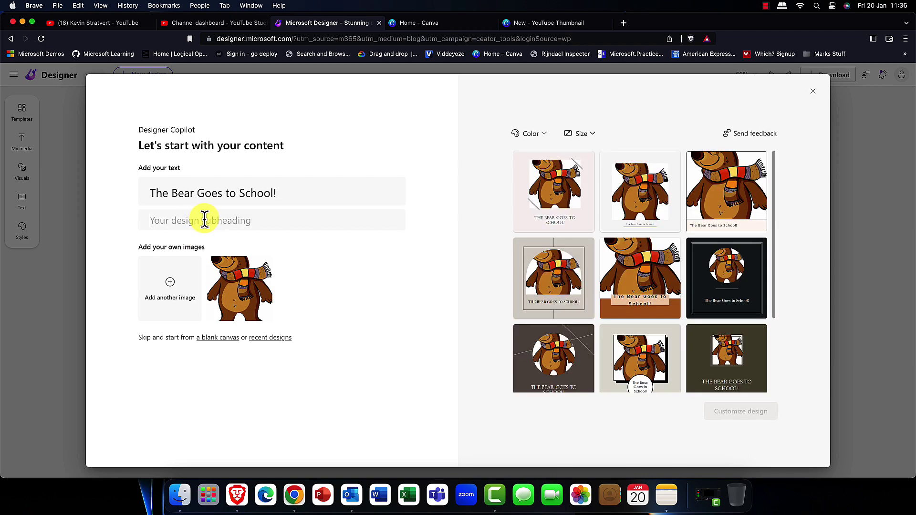
pyautogui.write('By Andy')
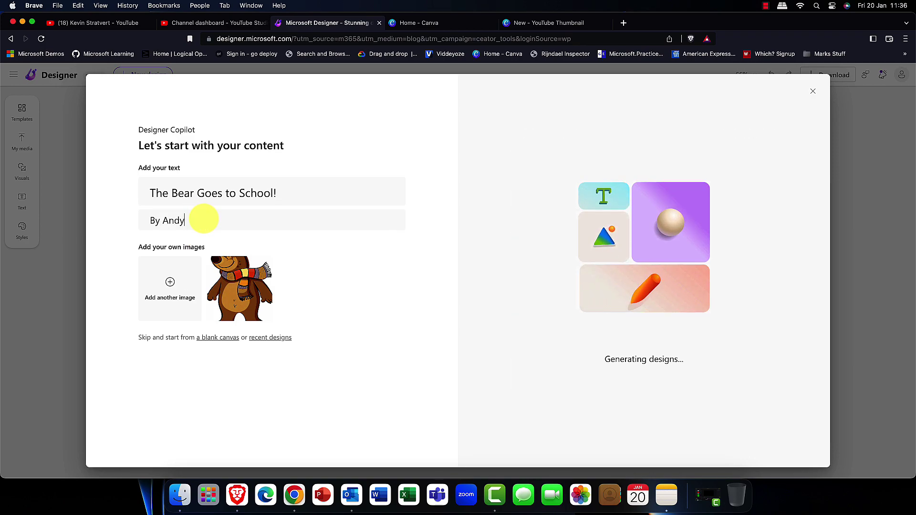
pyautogui.write(' Malone')
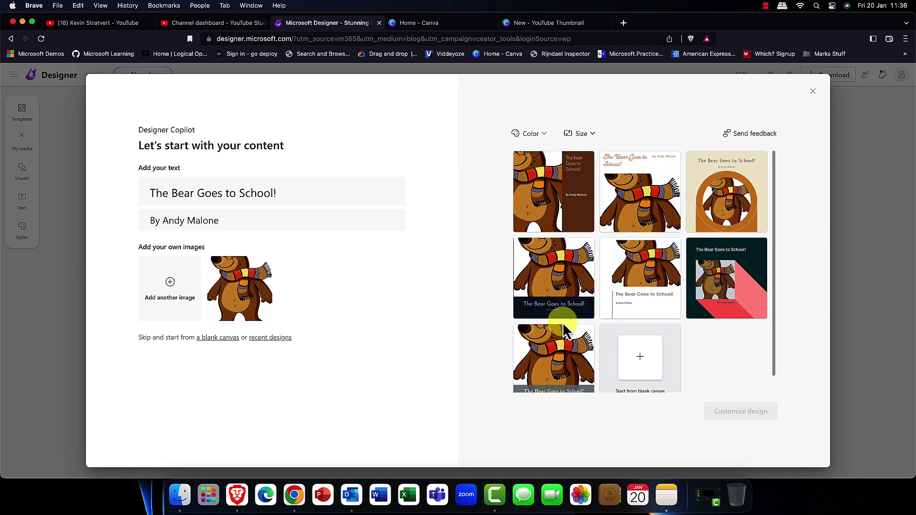
# - Customize the bear design with the grey title band and apply the Copilot variation showing a forest scene on an open book
pyautogui.click(544, 351)
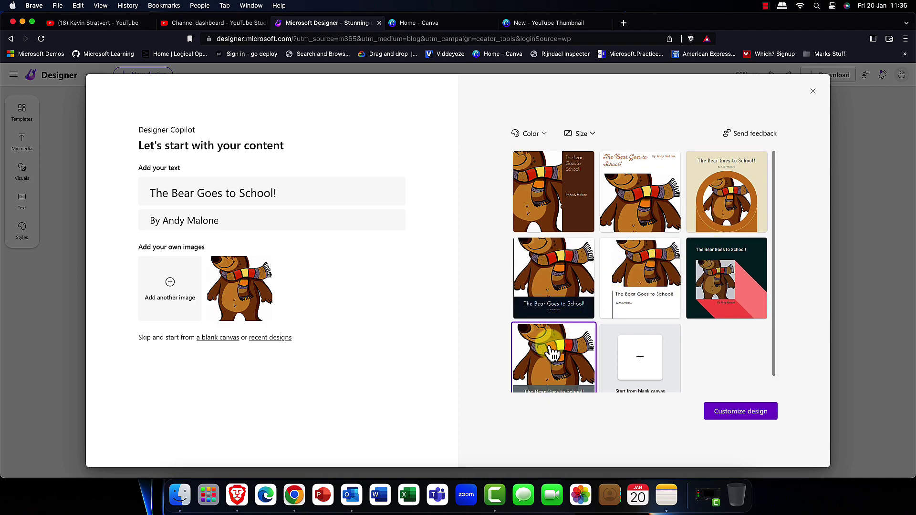
pyautogui.click(731, 414)
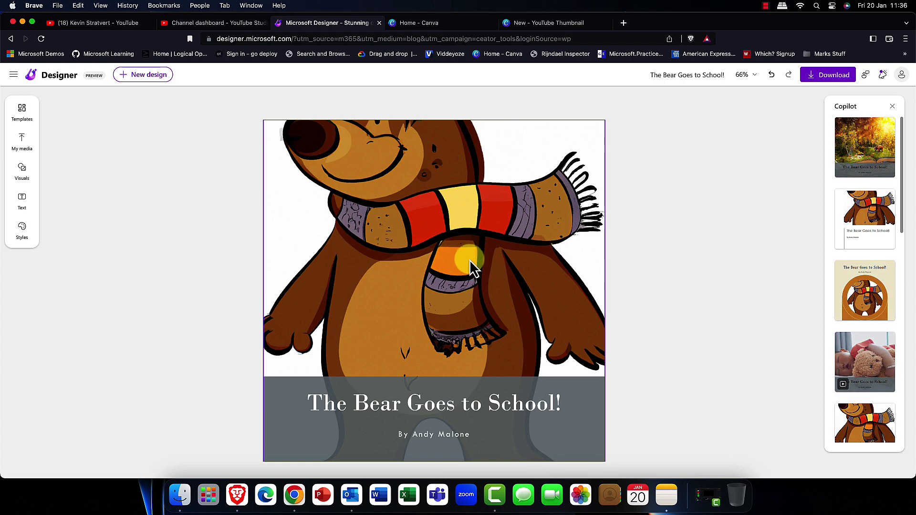
pyautogui.click(882, 143)
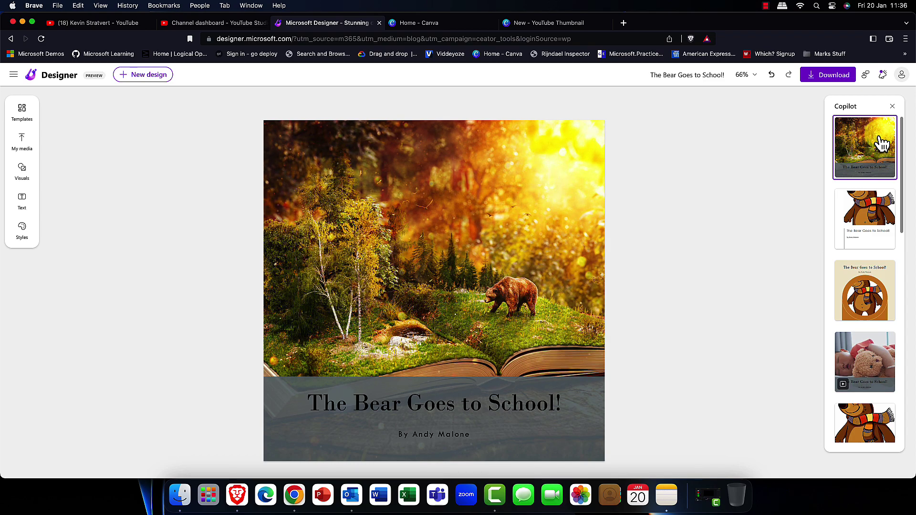
# - Try the Copilot variation with a vertical line, and apply the beige one framing the bear in an orange circle
pyautogui.click(876, 222)
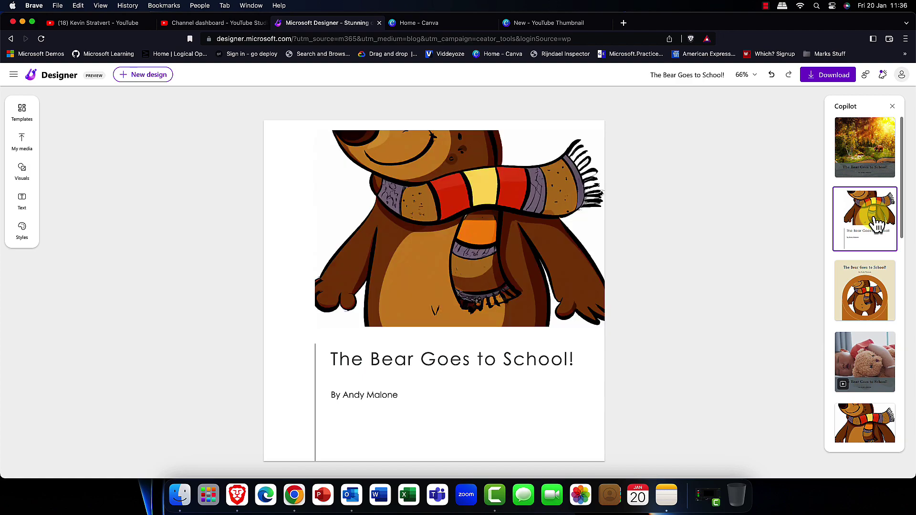
pyautogui.click(873, 294)
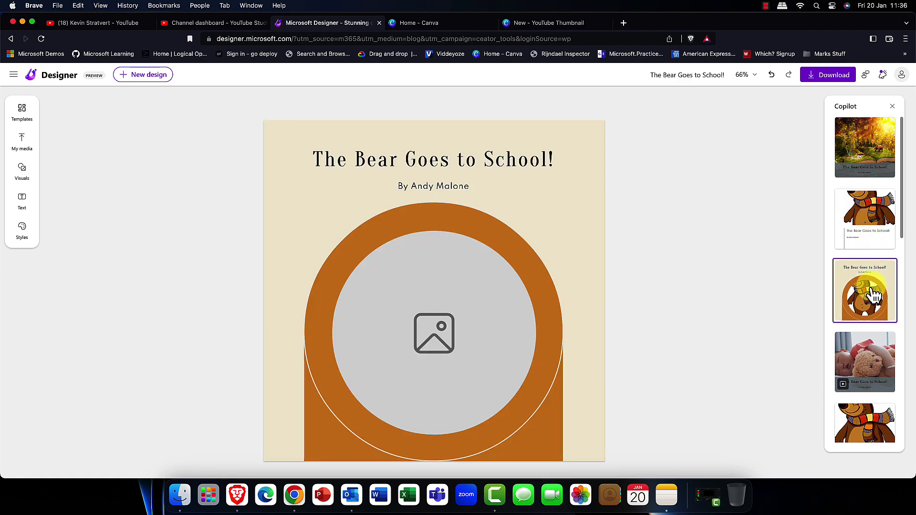
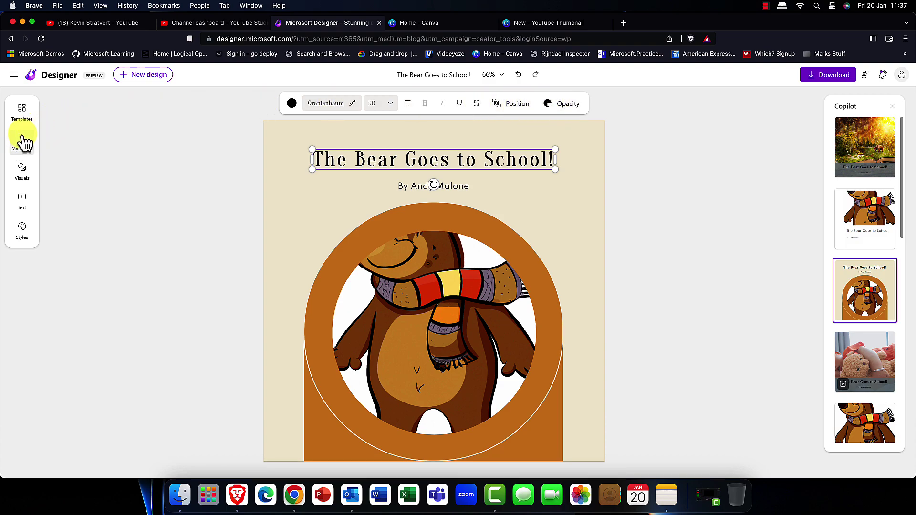
# - Try to replace the circled bear picture with the second saved bear image and set that image as the background
pyautogui.click(21, 113)
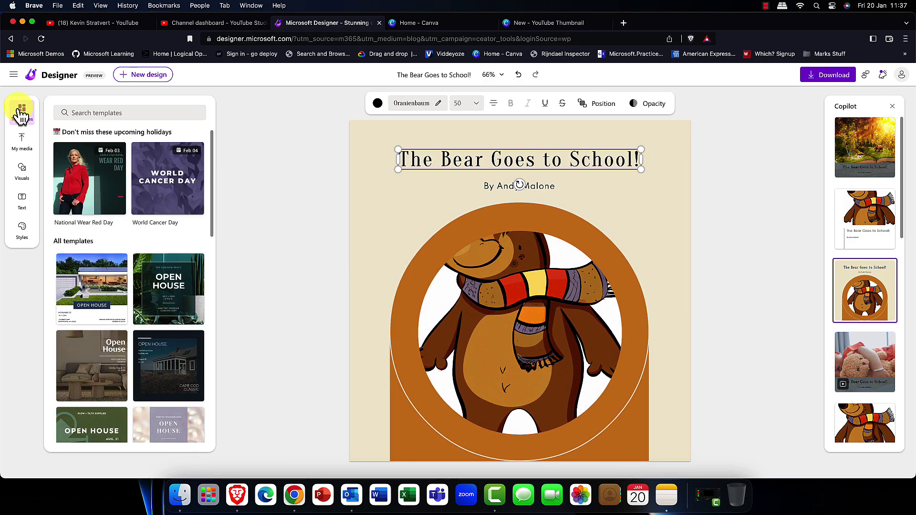
pyautogui.click(19, 145)
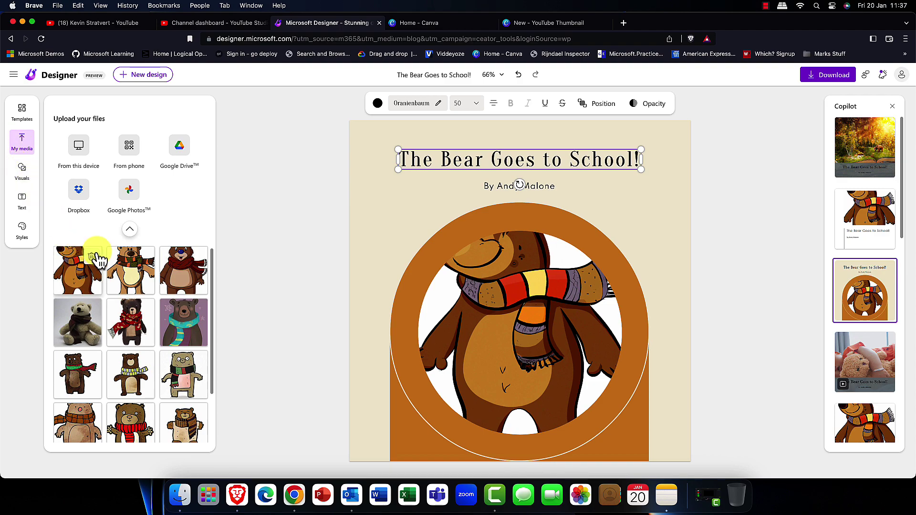
pyautogui.click(136, 269)
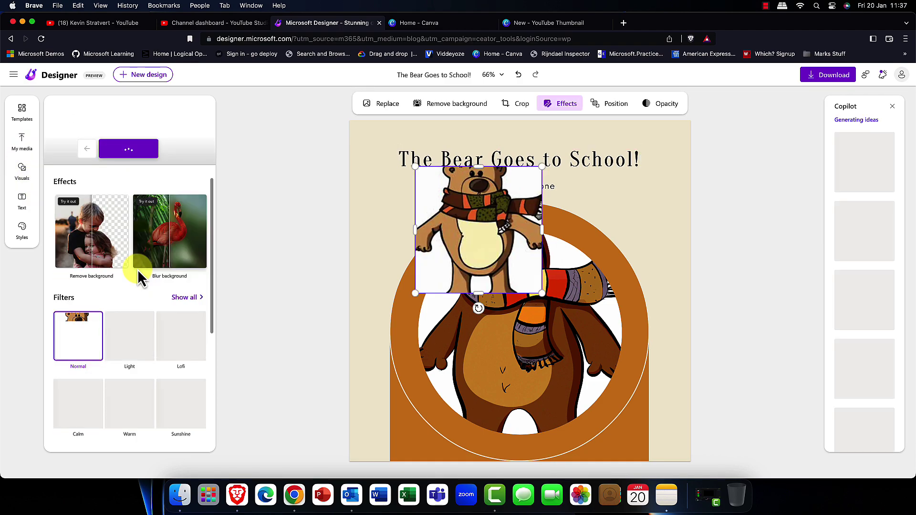
pyautogui.click(507, 318)
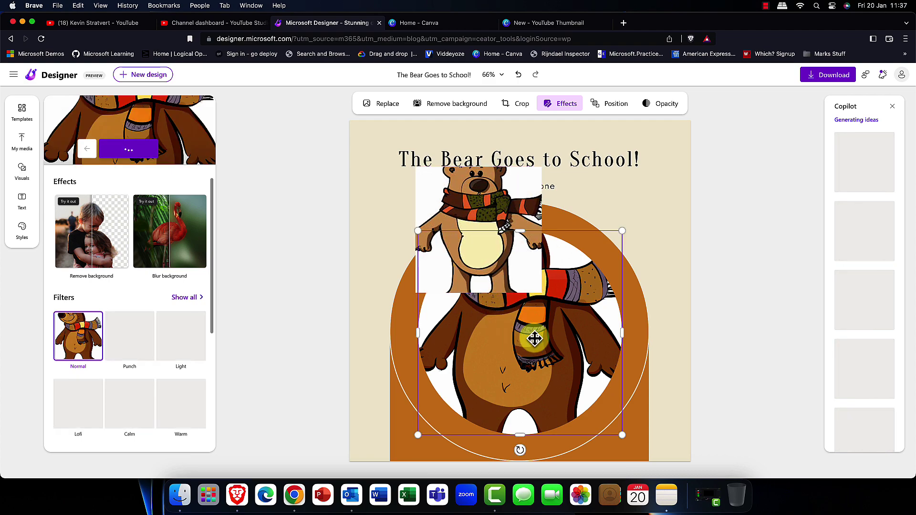
pyautogui.press('Delete')
pyautogui.moveTo(536, 235); pyautogui.dragTo(501, 357)
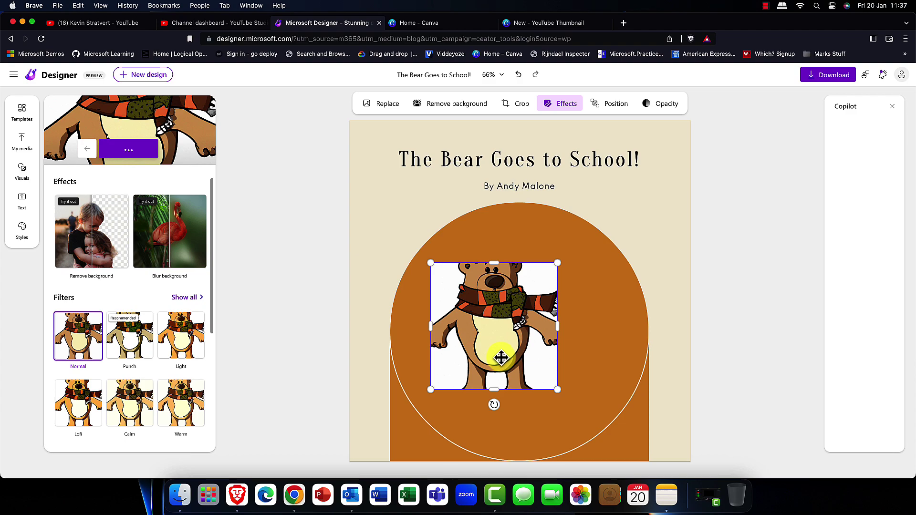
pyautogui.rightClick(507, 330)
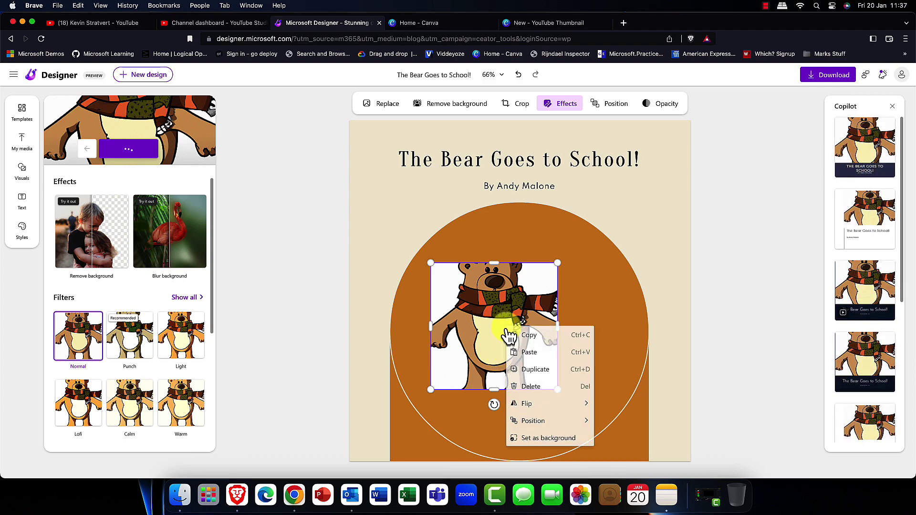
pyautogui.click(535, 442)
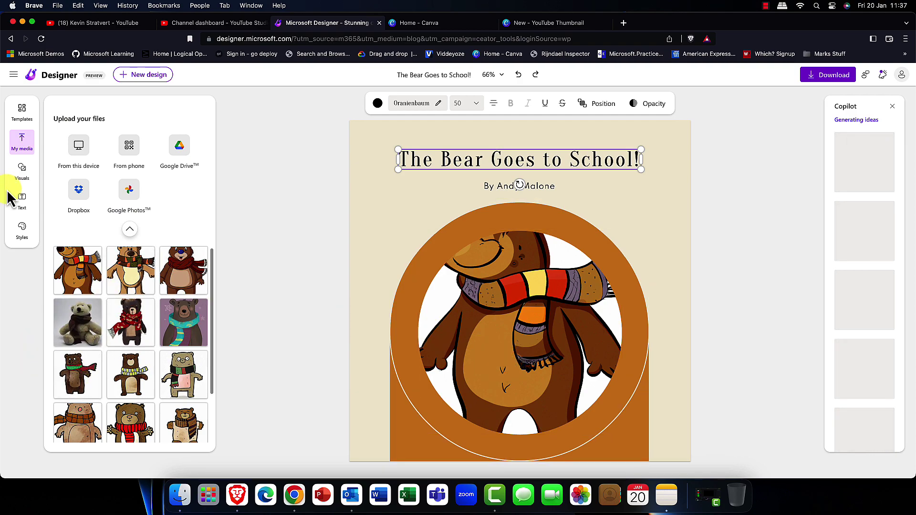
# - Examine the visuals and ready-made text styles available for the design, with its whole title text selected
pyautogui.click(22, 172)
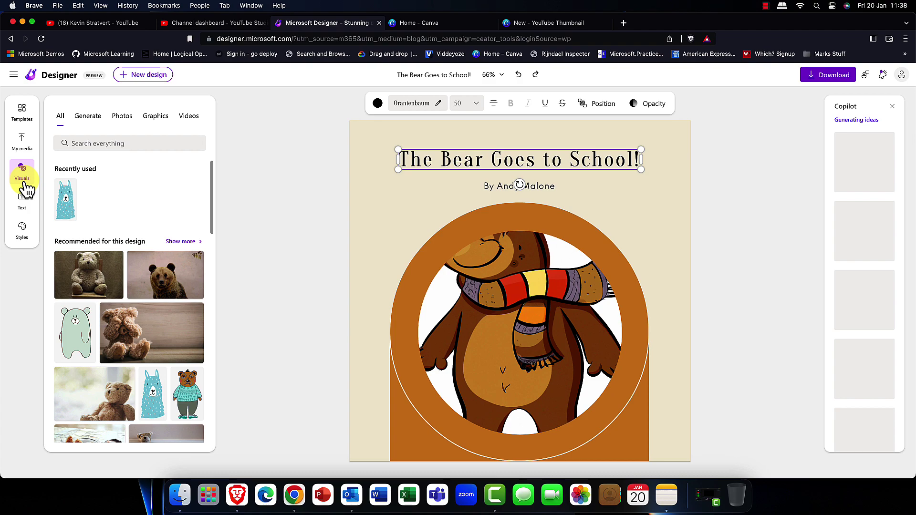
pyautogui.click(28, 205)
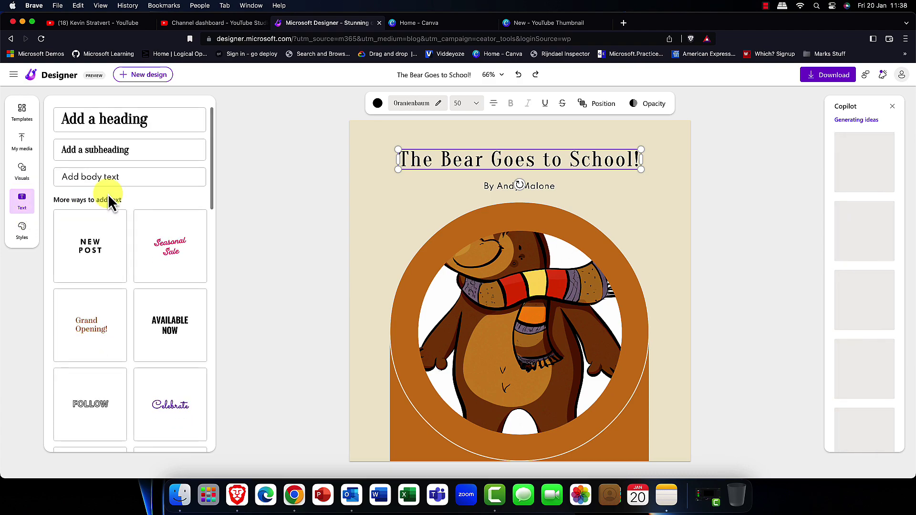
pyautogui.doubleClick(496, 160)
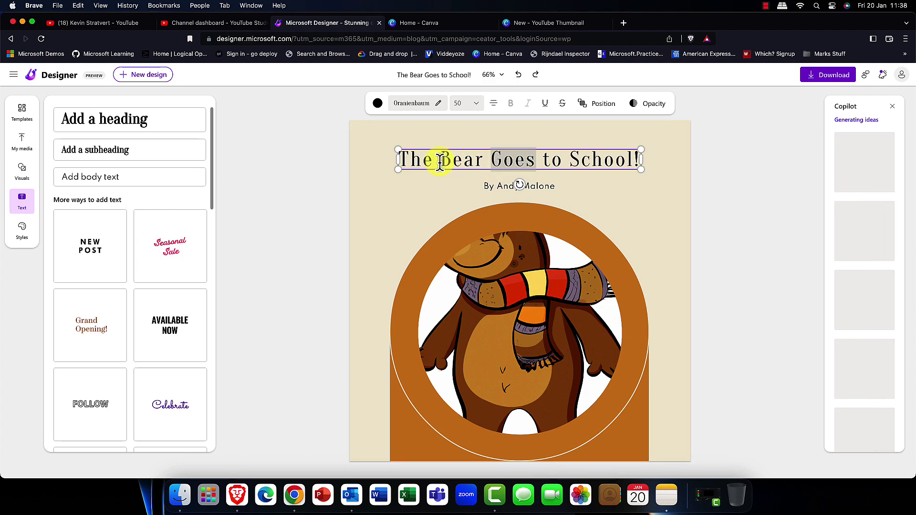
pyautogui.moveTo(400, 159); pyautogui.dragTo(644, 162)
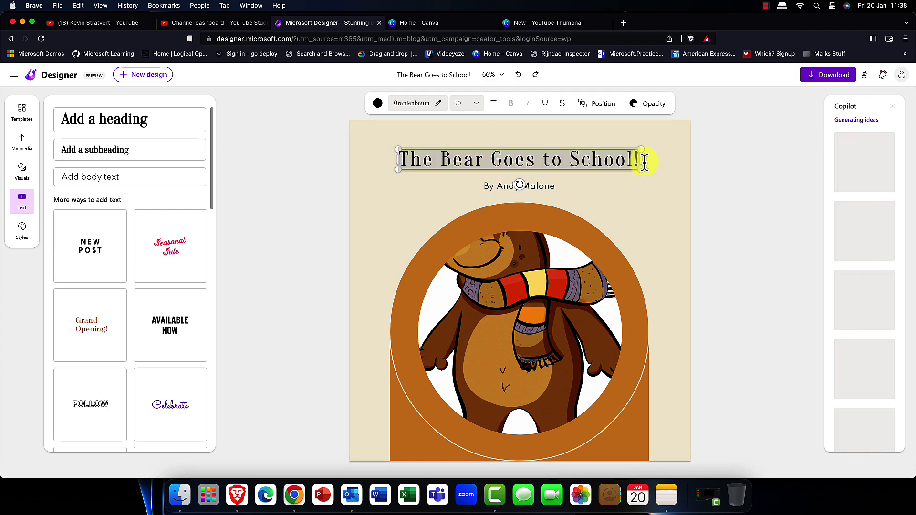
pyautogui.scroll(-2, 196, 253)
pyautogui.scroll(-10, 196, 253)
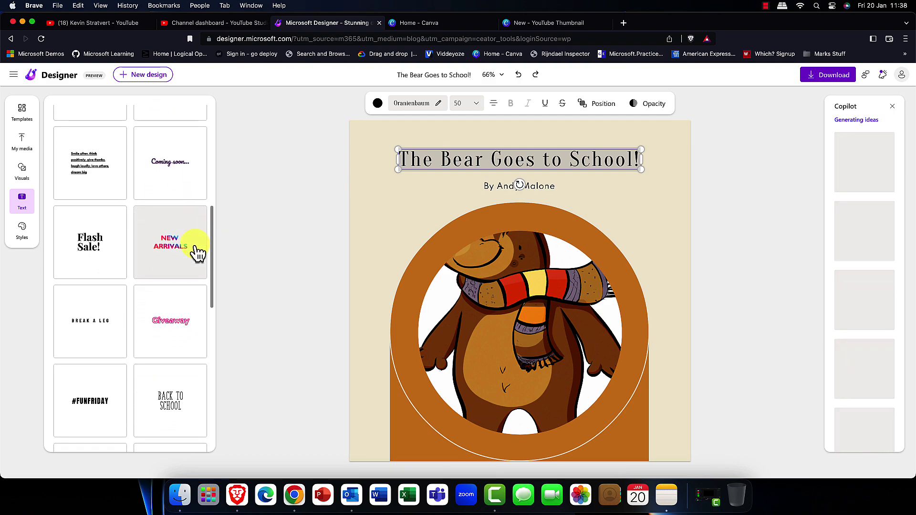
pyautogui.scroll(-7, 198, 253)
pyautogui.scroll(-7, 196, 251)
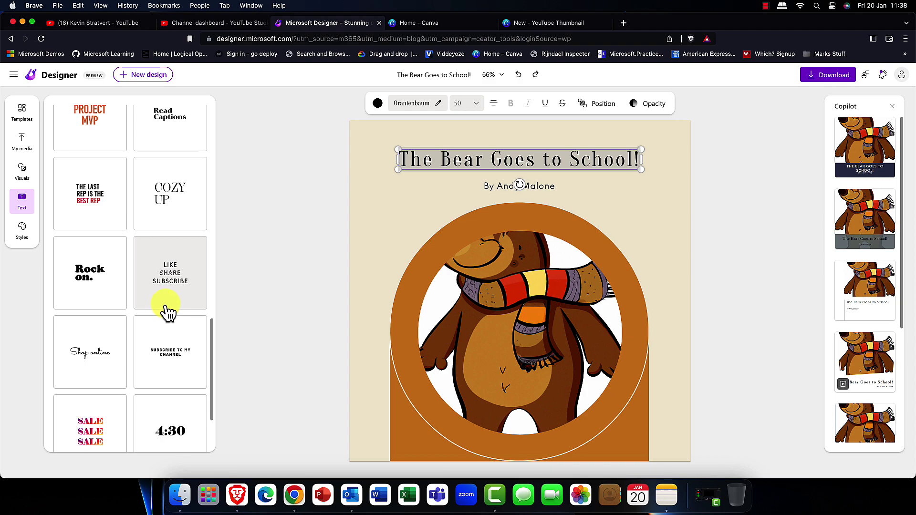
pyautogui.scroll(-3, 158, 313)
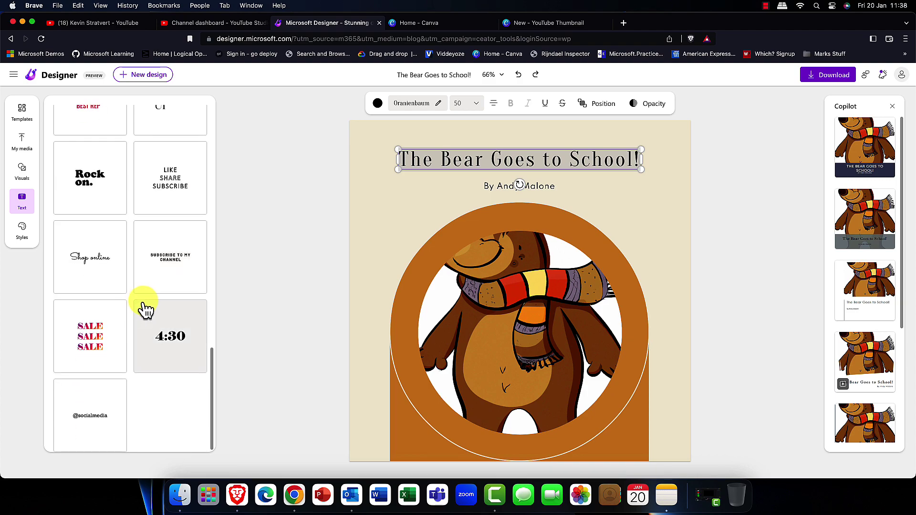
# - Apply the last Copilot variation, with the bear above a dark navy band holding the white title
pyautogui.scroll(-5, 875, 282)
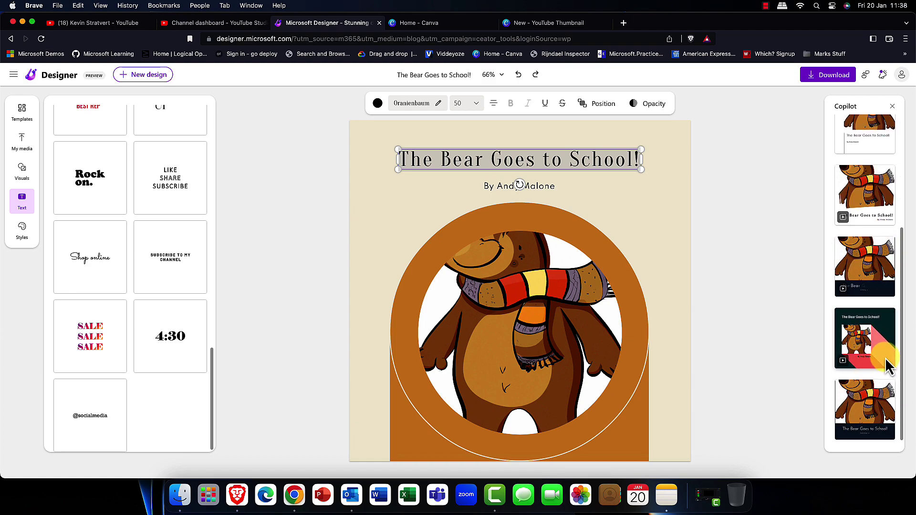
pyautogui.click(865, 409)
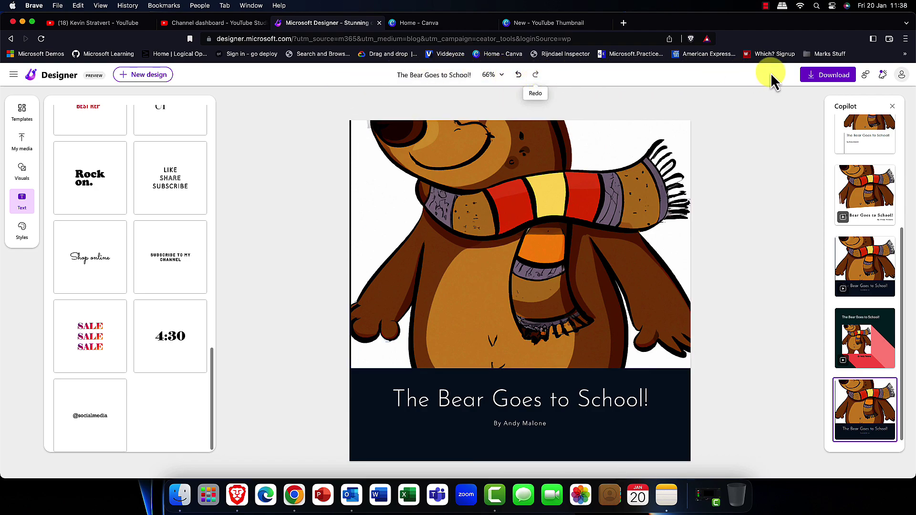
# - Review the download file types and the sharing options for the finished bear design
pyautogui.click(831, 77)
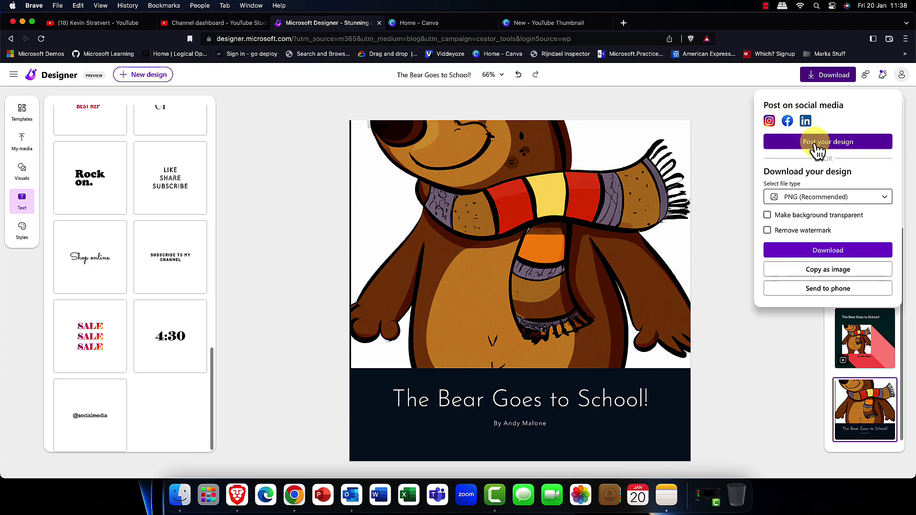
pyautogui.click(885, 198)
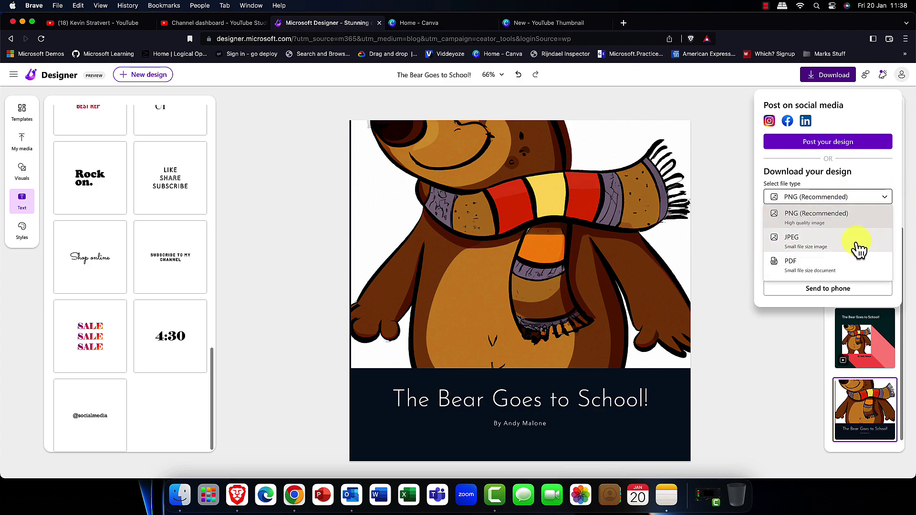
pyautogui.click(811, 304)
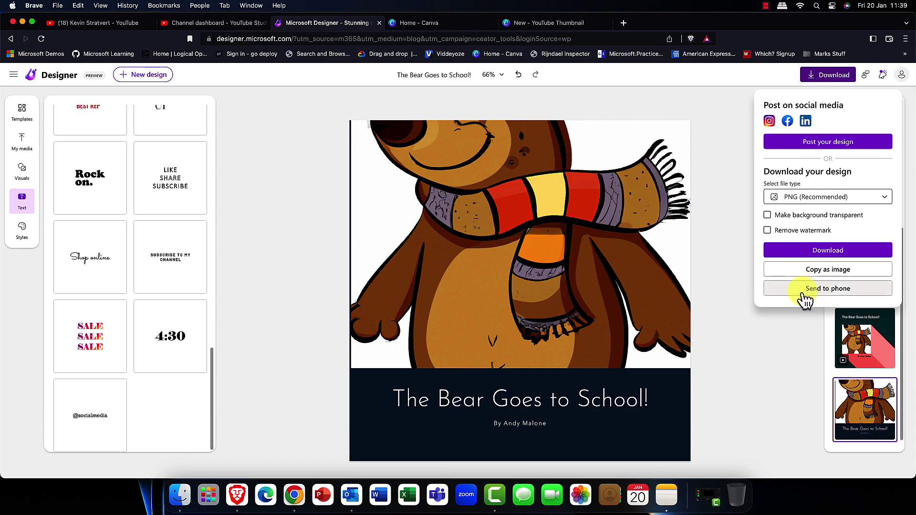
pyautogui.click(717, 282)
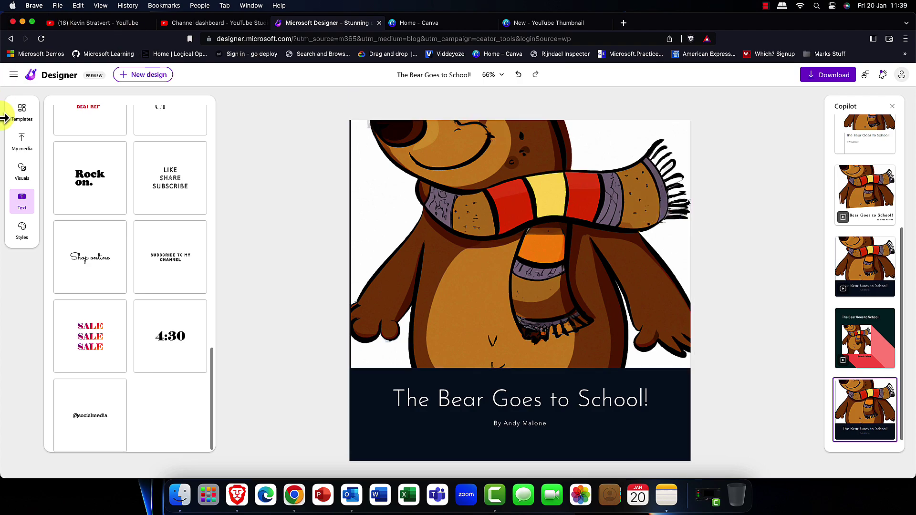
# - Browse the font and colour style sets offered for the design and return to the templates
pyautogui.click(20, 238)
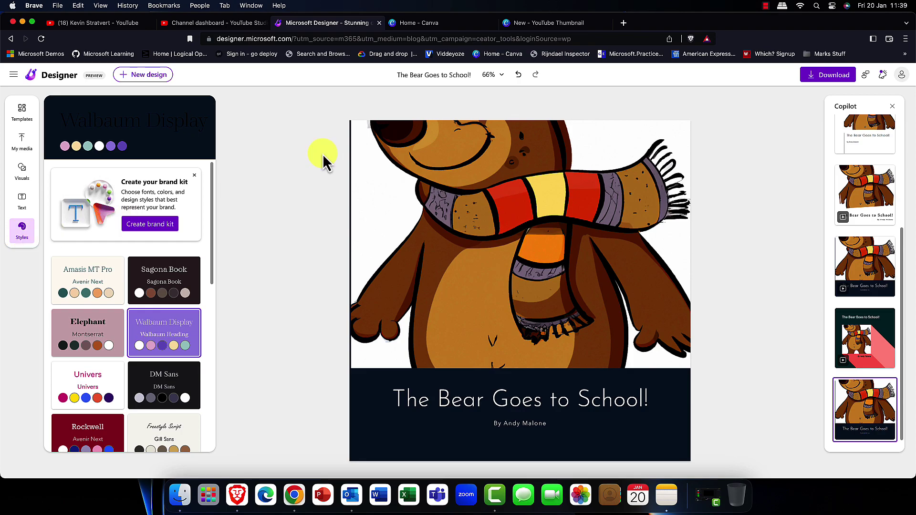
pyautogui.scroll(-15, 102, 205)
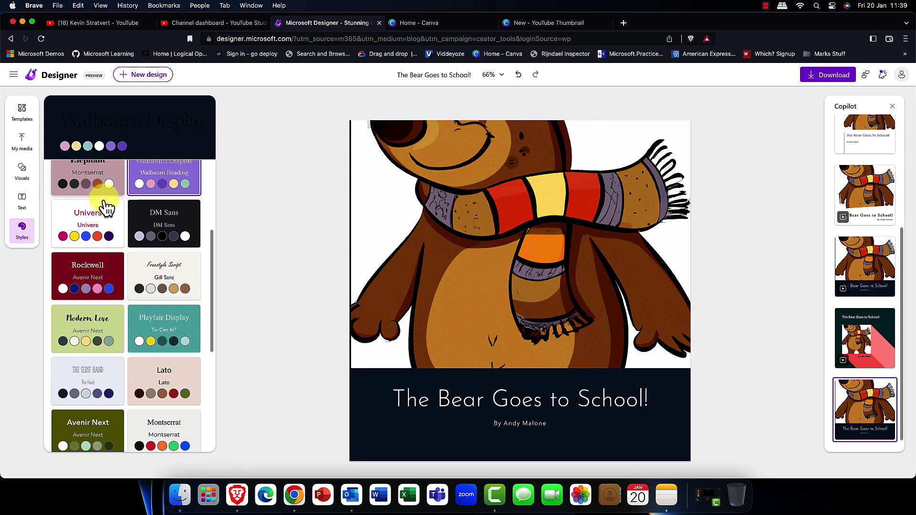
pyautogui.scroll(10, 107, 206)
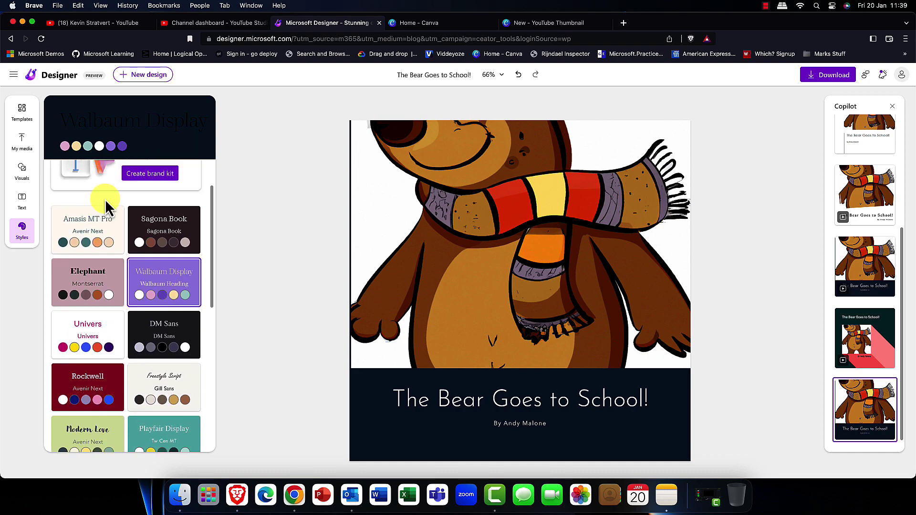
pyautogui.click(22, 112)
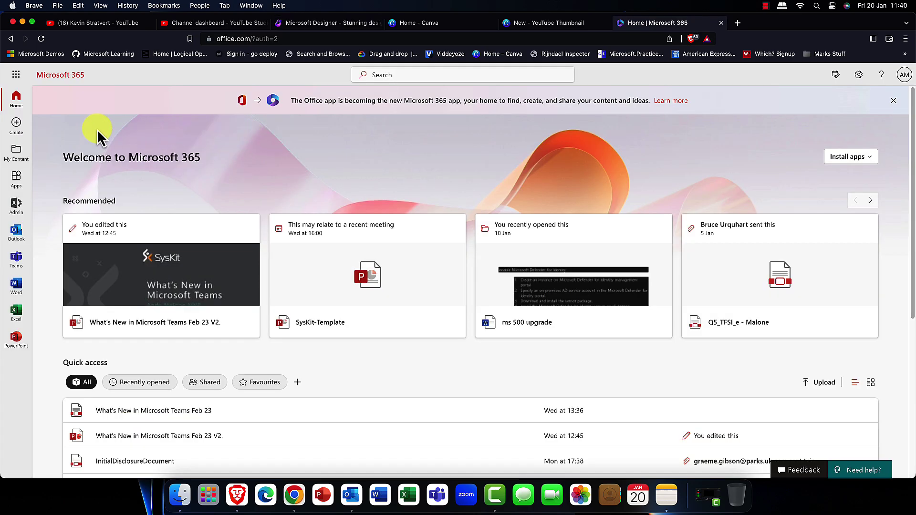
# - Examine the apps offered in the Microsoft 365 app launcher and leave the Microsoft 365 home page
pyautogui.click(16, 75)
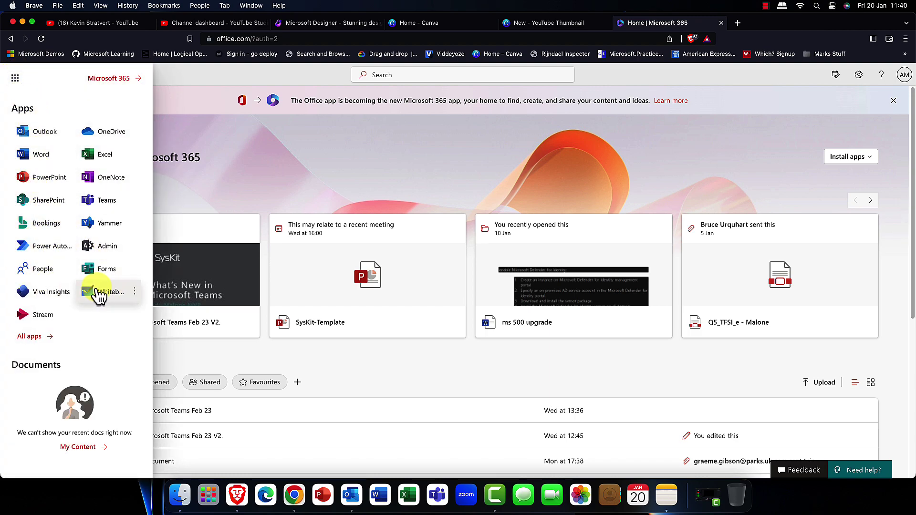
pyautogui.click(291, 152)
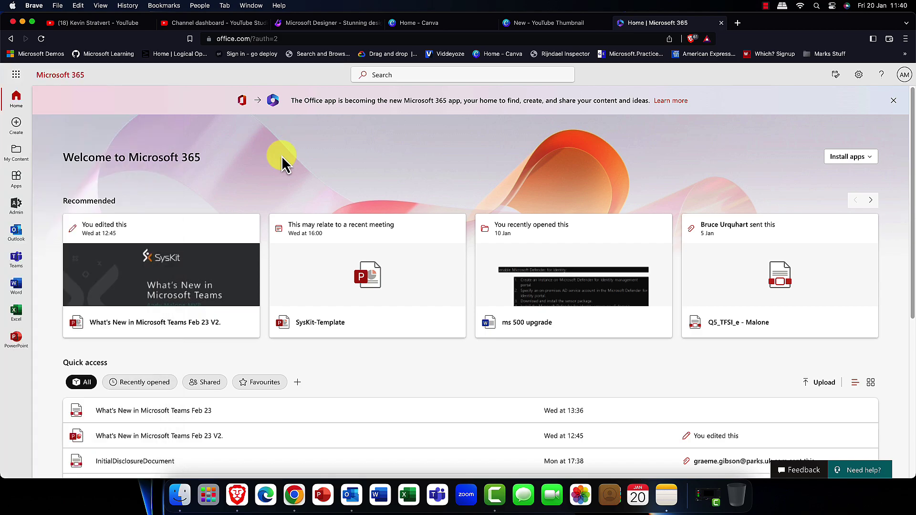
pyautogui.click(552, 22)
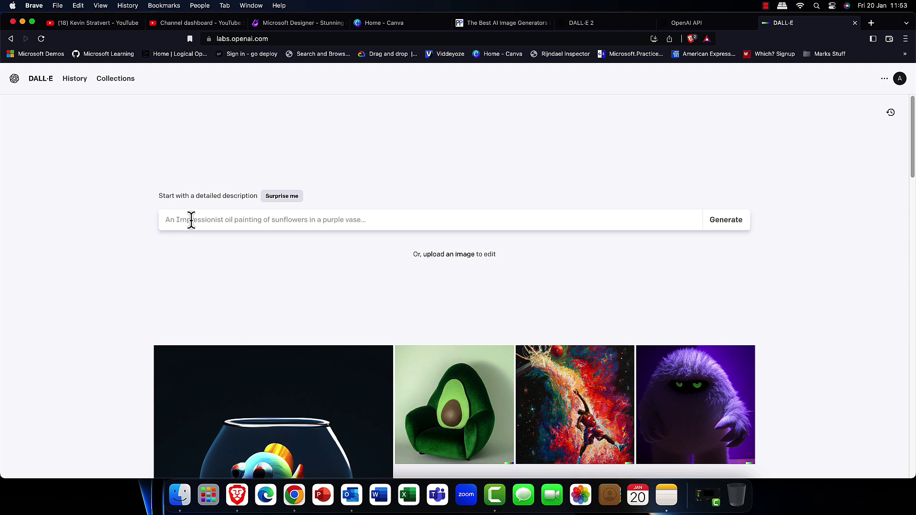
# - Generate DALL·E images from the description "A well dressed cat in a pub" and open the third result
pyautogui.write('A well dressed cat in a pub')
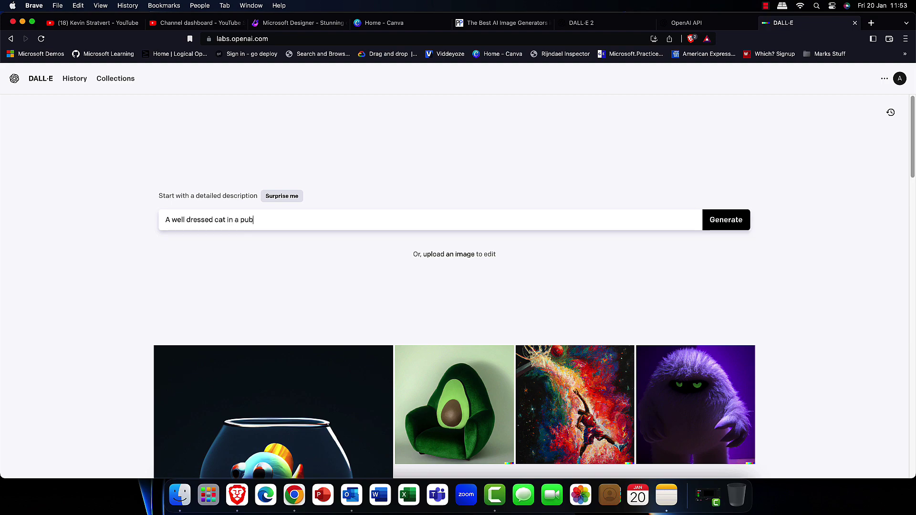
pyautogui.press('Return')
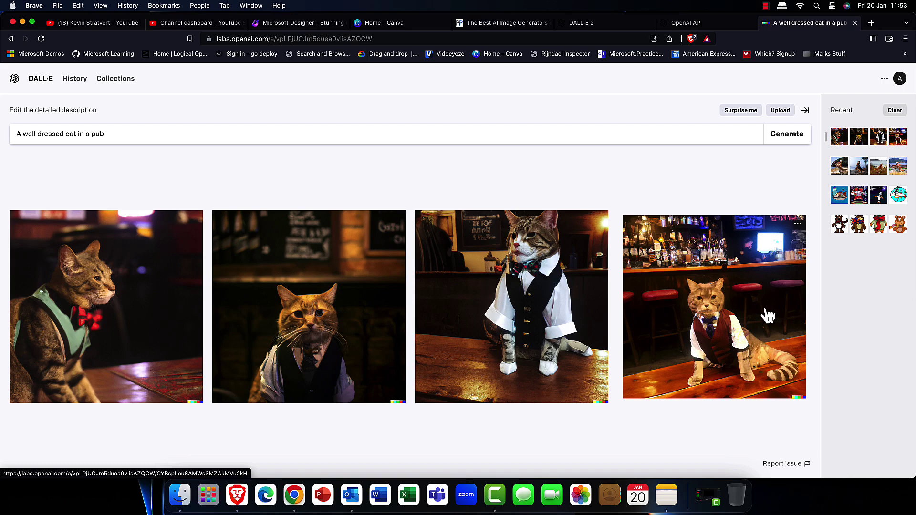
pyautogui.click(525, 296)
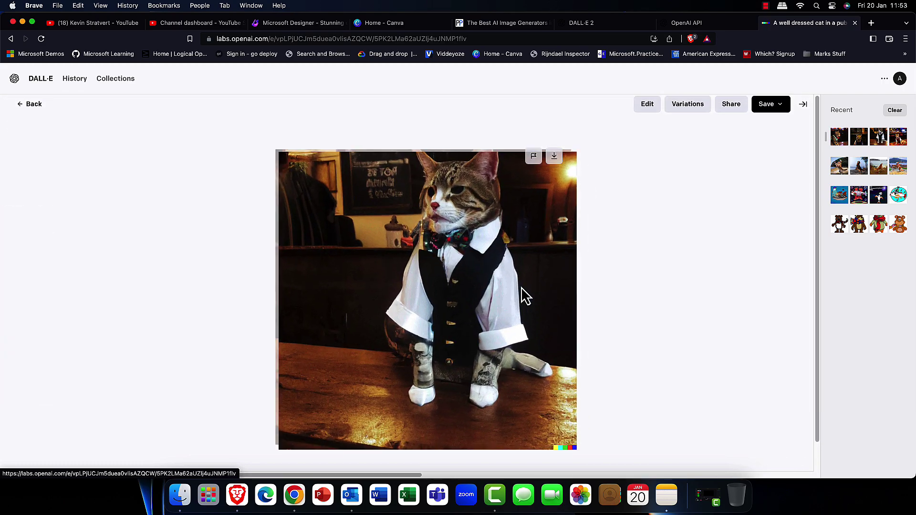
# - Generate images from the description reworded as "An oil painting of a dancing golden retriever on an island" and open the third result
pyautogui.click(890, 168)
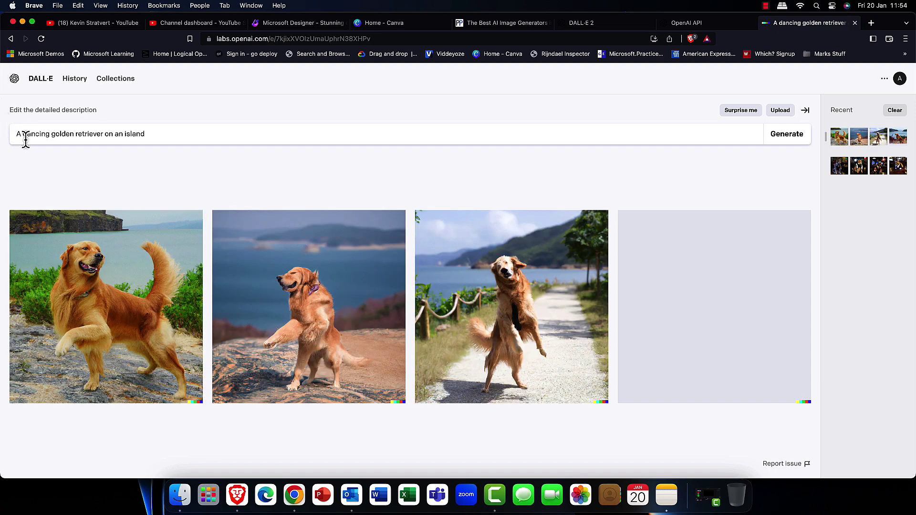
pyautogui.click(21, 134)
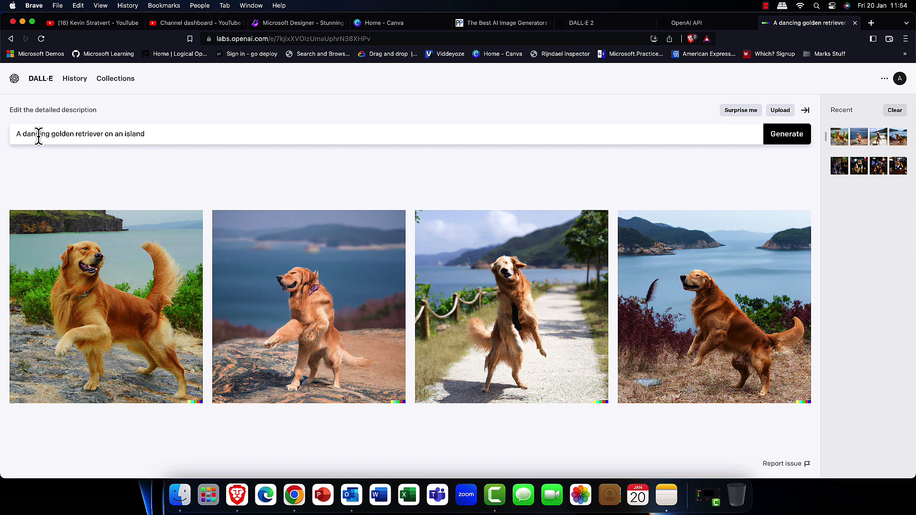
pyautogui.write('n ol')
pyautogui.write('l painting')
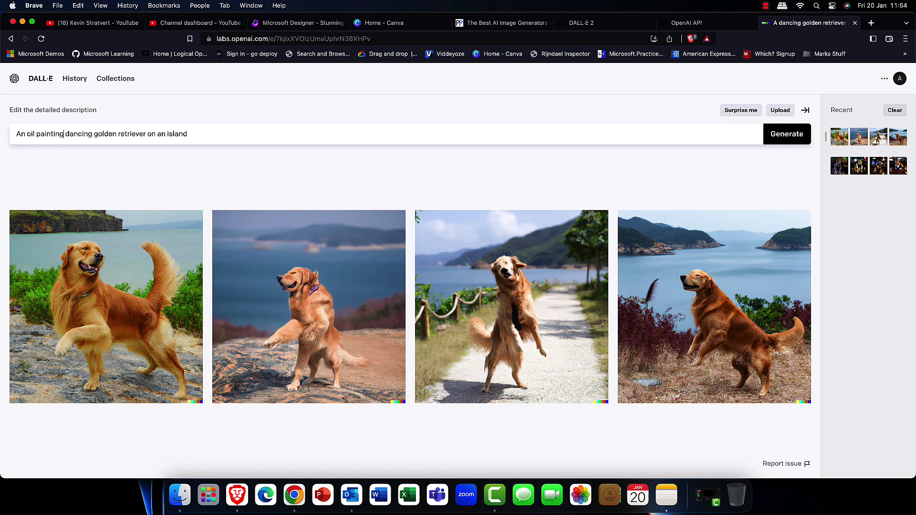
pyautogui.write(' of a')
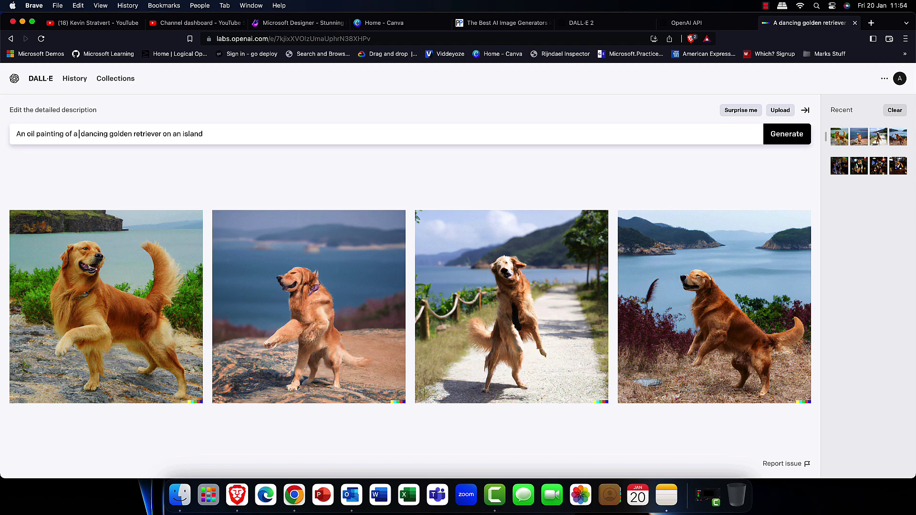
pyautogui.press('BackSpace')
pyautogui.press('Return')
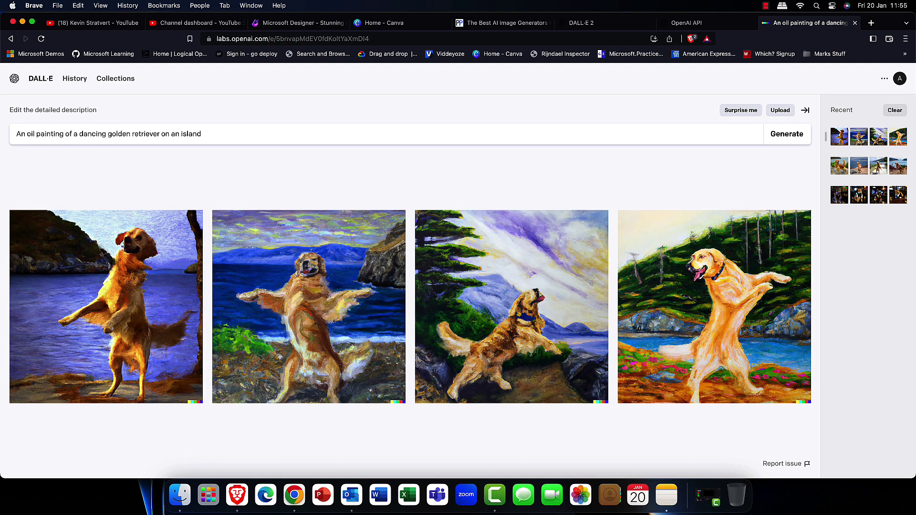
pyautogui.click(547, 298)
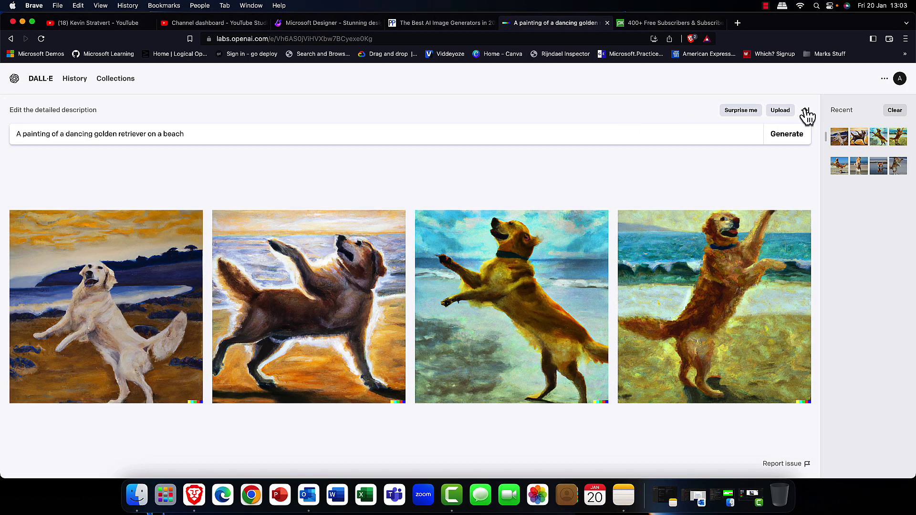
# - Upload the first portrait PNG from the Downloads folder without cropping and confirm its placement on the image editing canvas
pyautogui.click(779, 110)
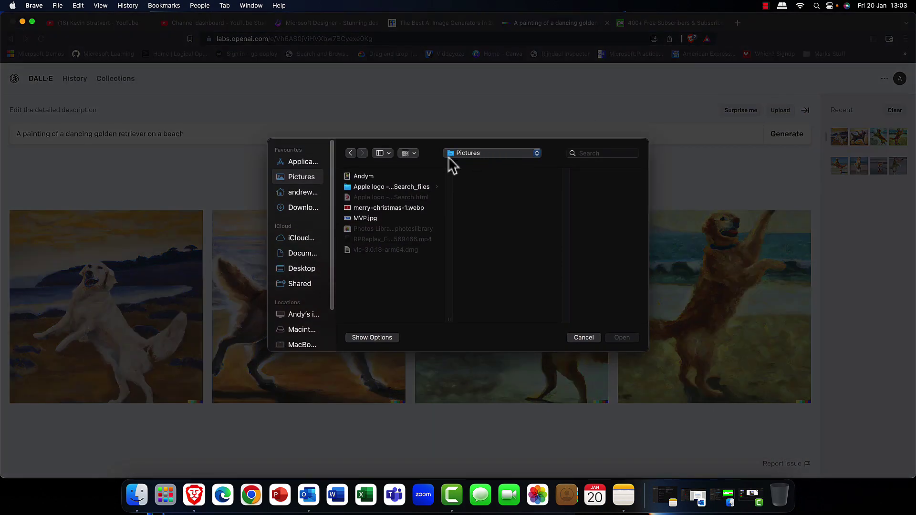
pyautogui.click(358, 176)
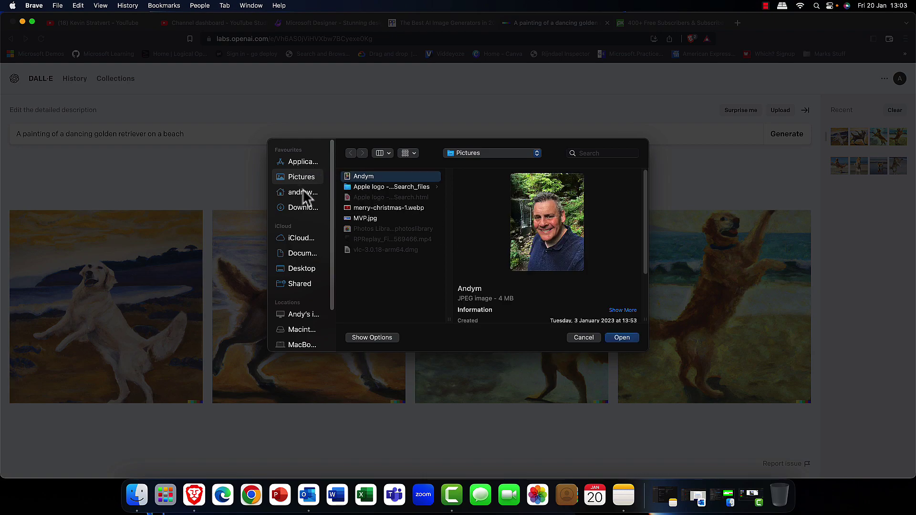
pyautogui.click(304, 209)
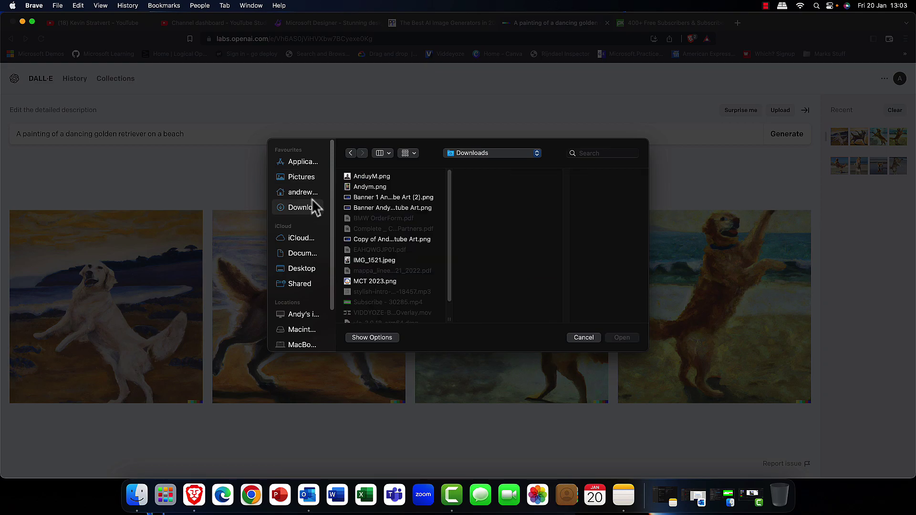
pyautogui.click(371, 176)
pyautogui.click(623, 338)
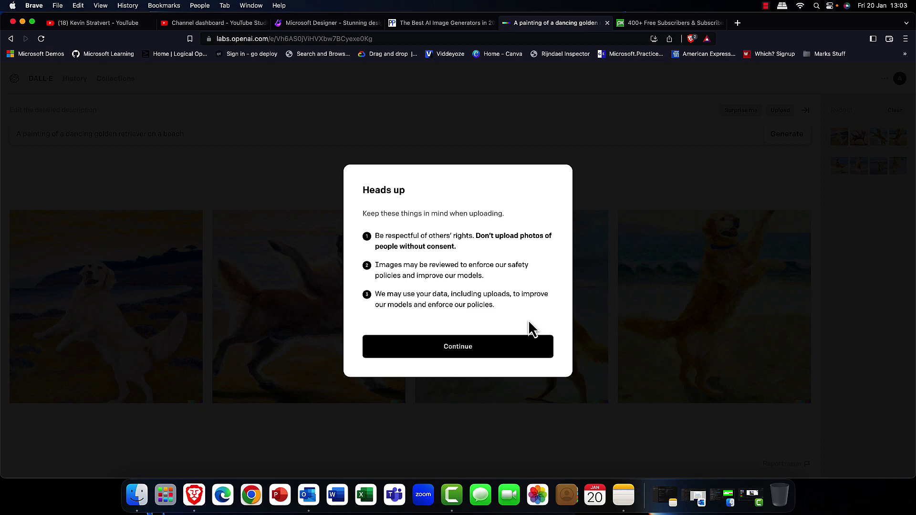
pyautogui.click(454, 347)
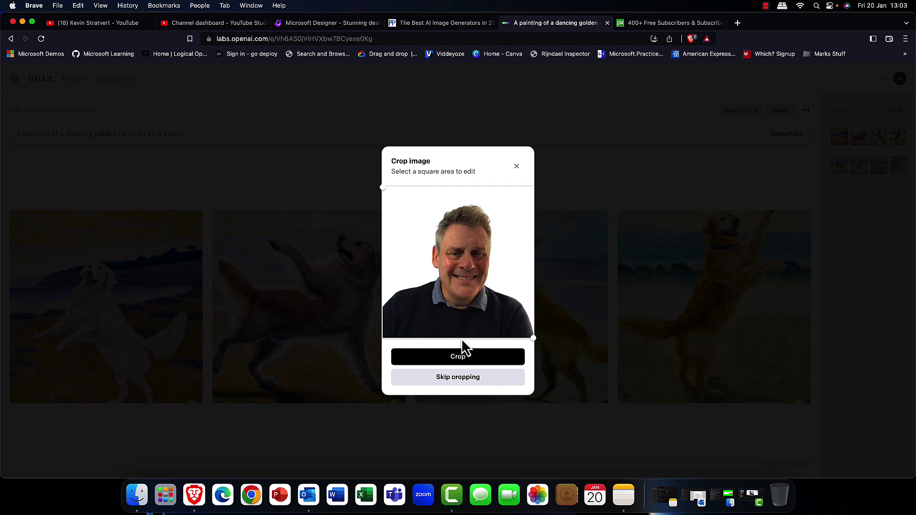
pyautogui.click(459, 379)
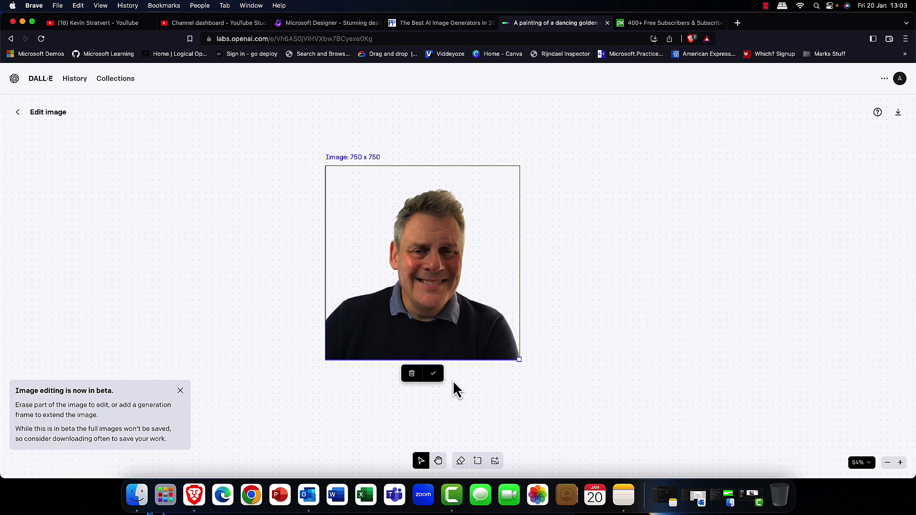
pyautogui.click(435, 375)
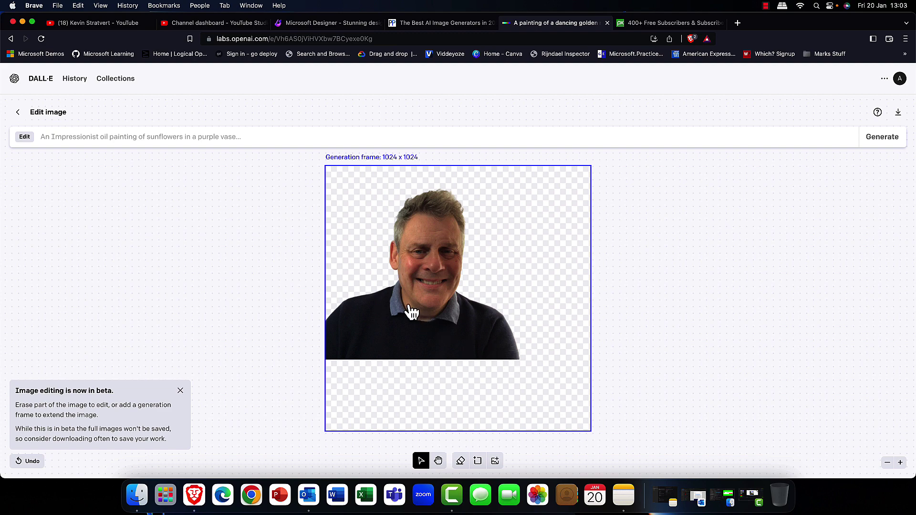
pyautogui.moveTo(407, 294); pyautogui.dragTo(390, 261)
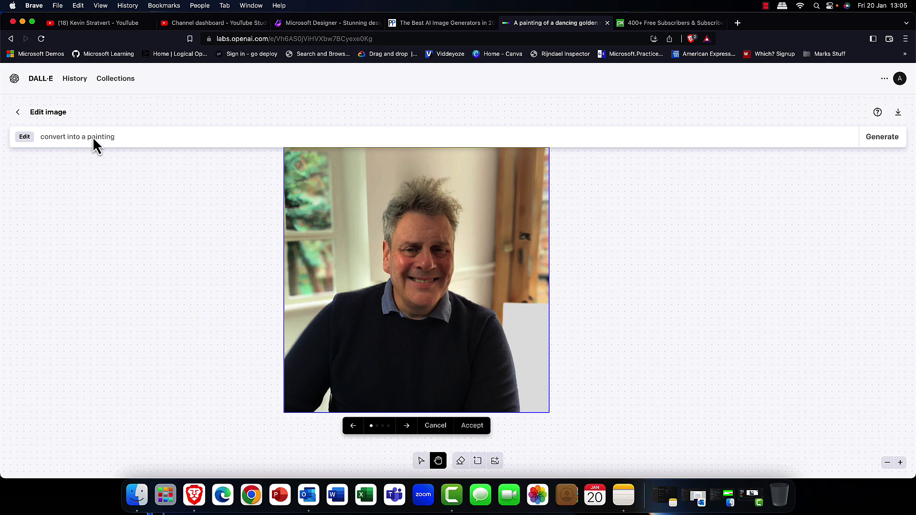
# - Compare the portrait variations generated for "convert into a painting" and discard them
pyautogui.scroll(1, 411, 205)
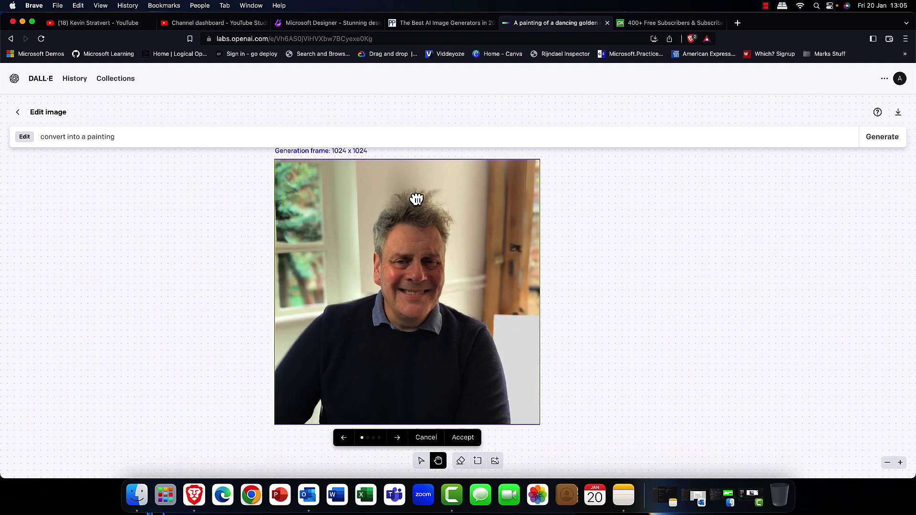
pyautogui.click(368, 438)
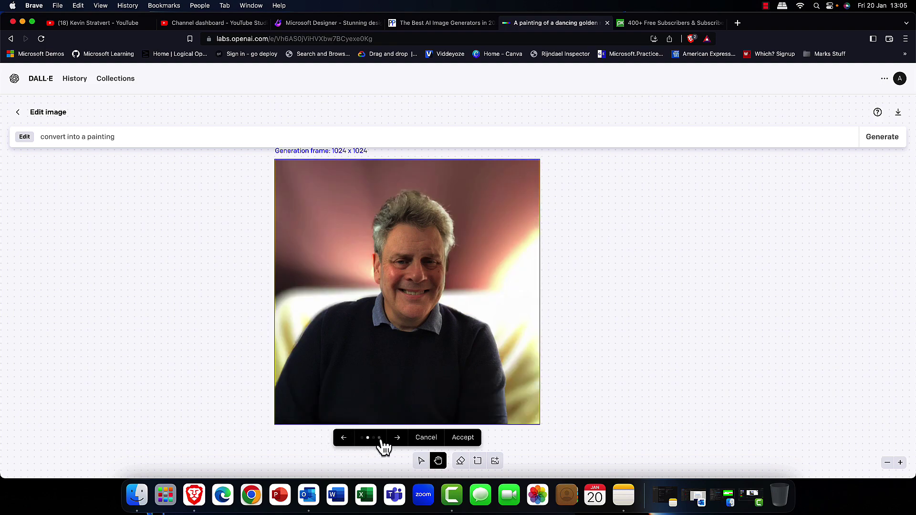
pyautogui.click(379, 438)
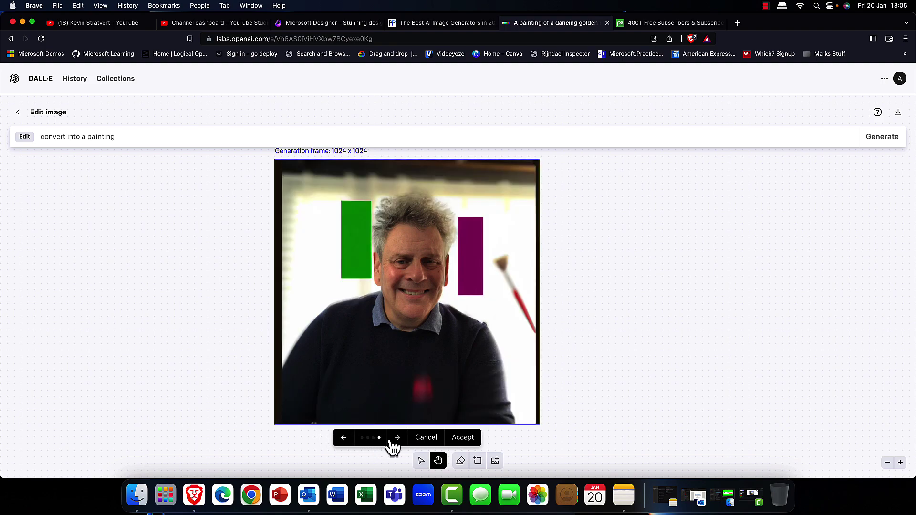
pyautogui.click(391, 438)
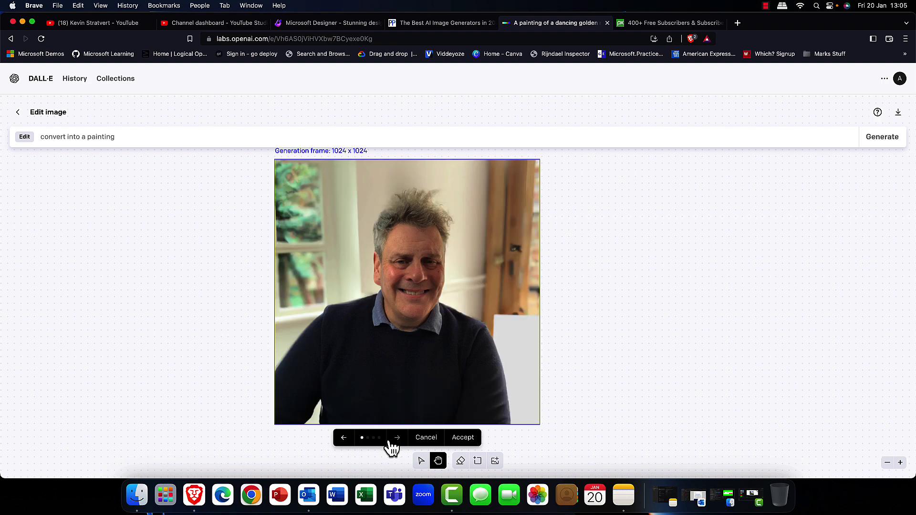
pyautogui.click(379, 437)
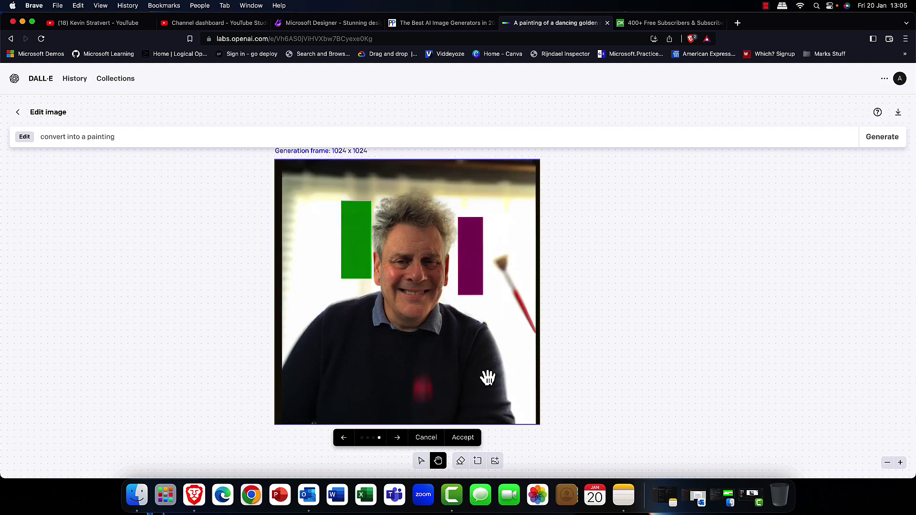
pyautogui.click(428, 443)
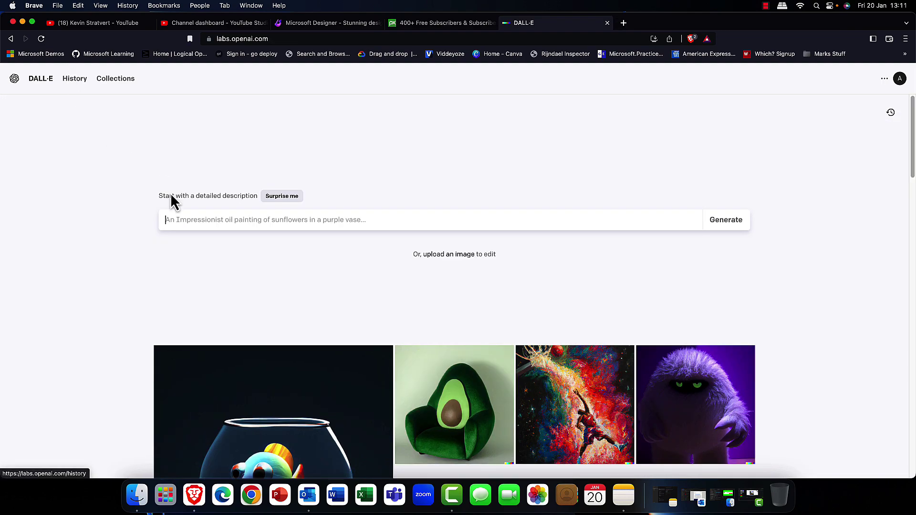
# - Generate images from the copied description "an oil painting of William Wallace playing chess"
pyautogui.rightClick(221, 221)
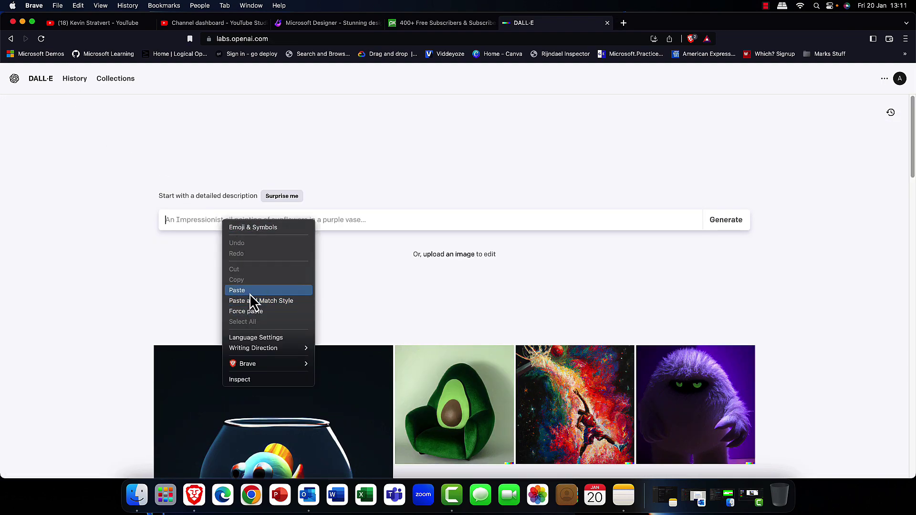
pyautogui.click(250, 292)
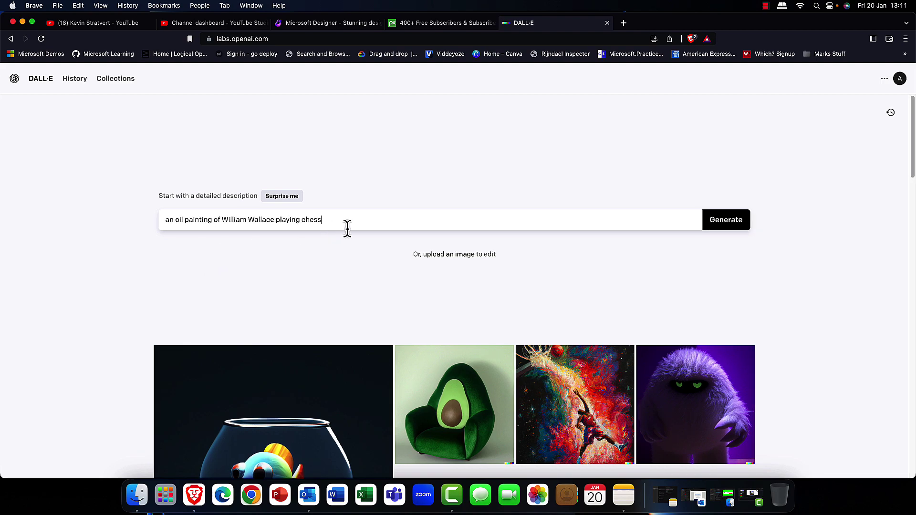
pyautogui.press('Return')
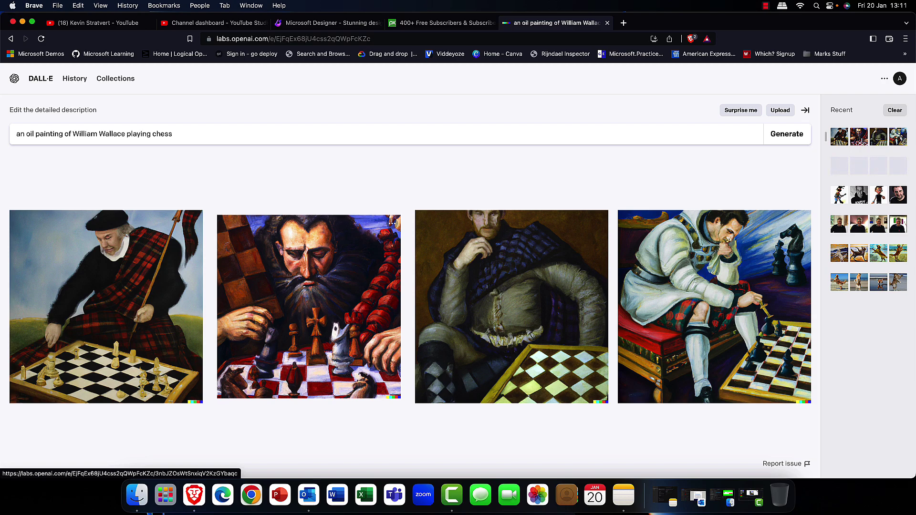
# - Open the first chess painting and review the options for saving it to a collection
pyautogui.click(78, 292)
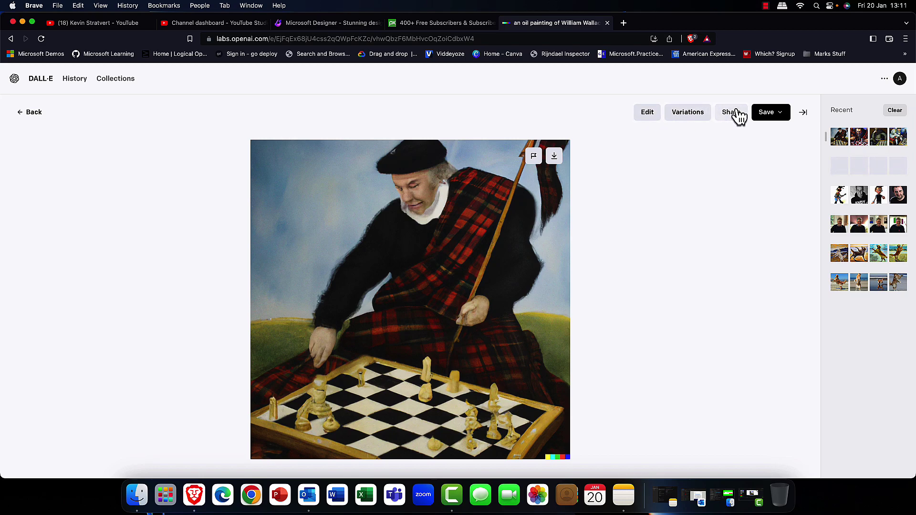
pyautogui.click(782, 115)
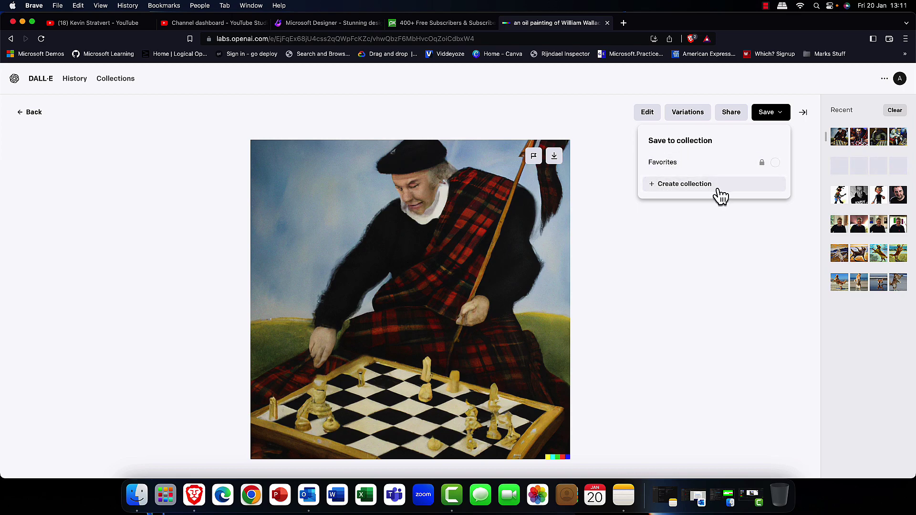
pyautogui.click(876, 90)
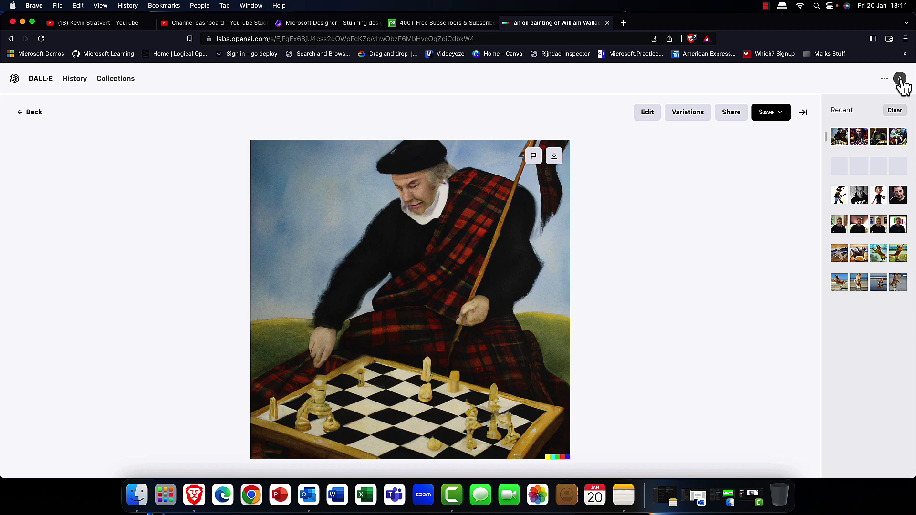
# - Check the account's remaining credits, compare the prices for buying different credit quantities and cancel the purchase
pyautogui.click(900, 80)
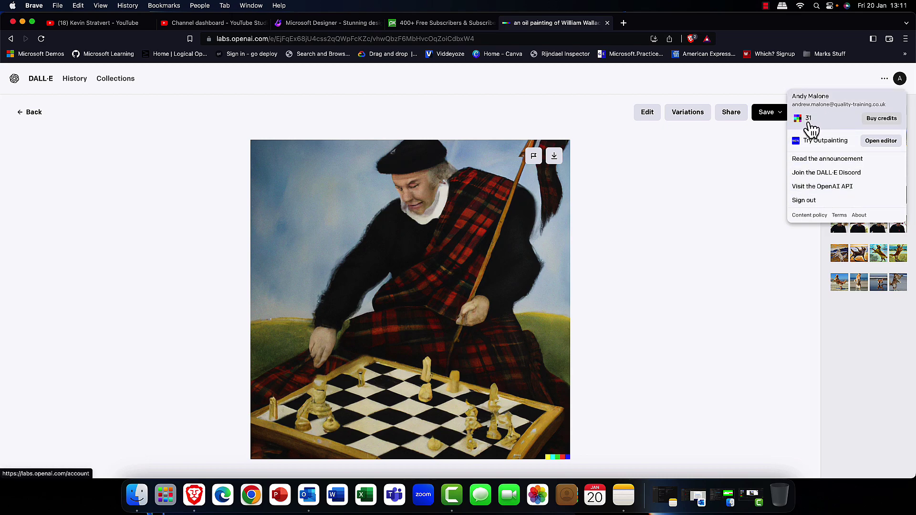
pyautogui.click(887, 125)
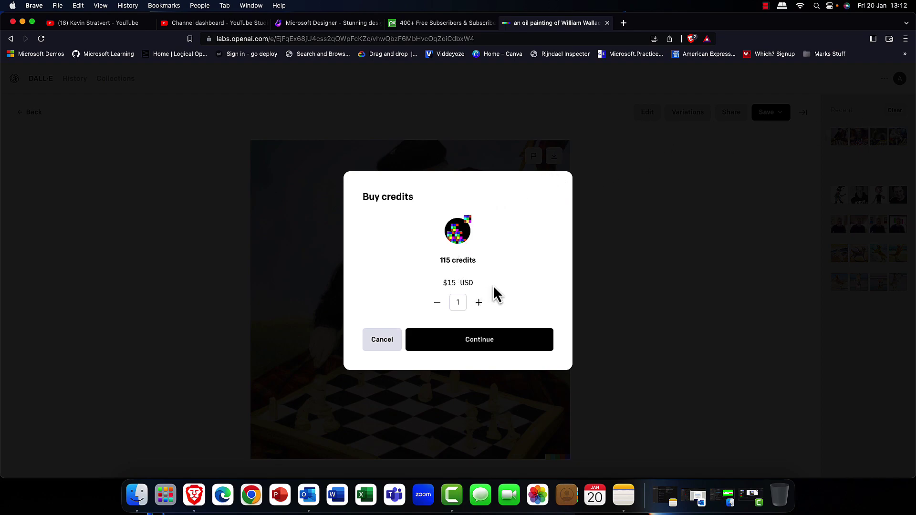
pyautogui.click(477, 303)
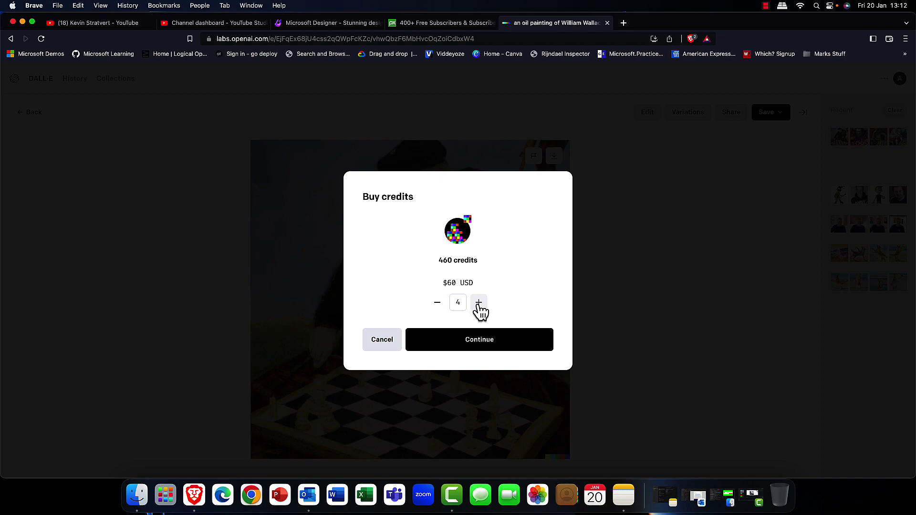
pyautogui.click(479, 303)
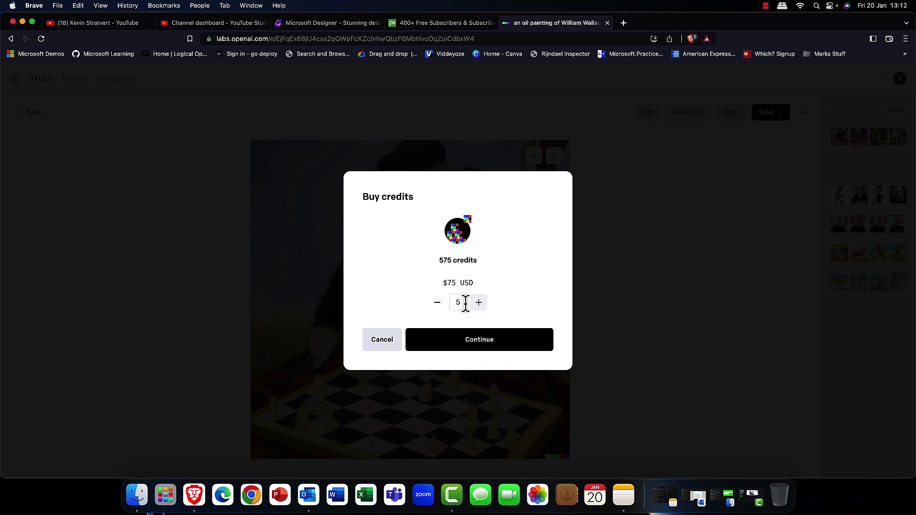
pyautogui.click(436, 304)
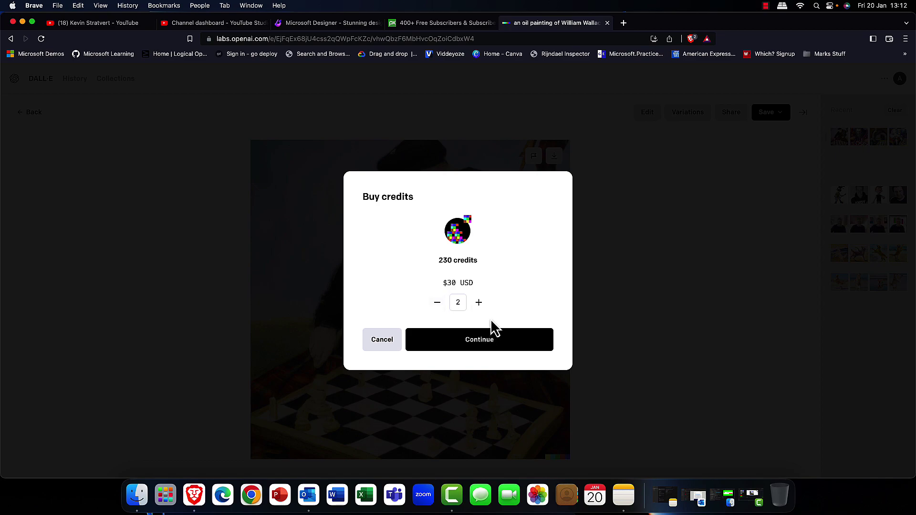
pyautogui.click(382, 339)
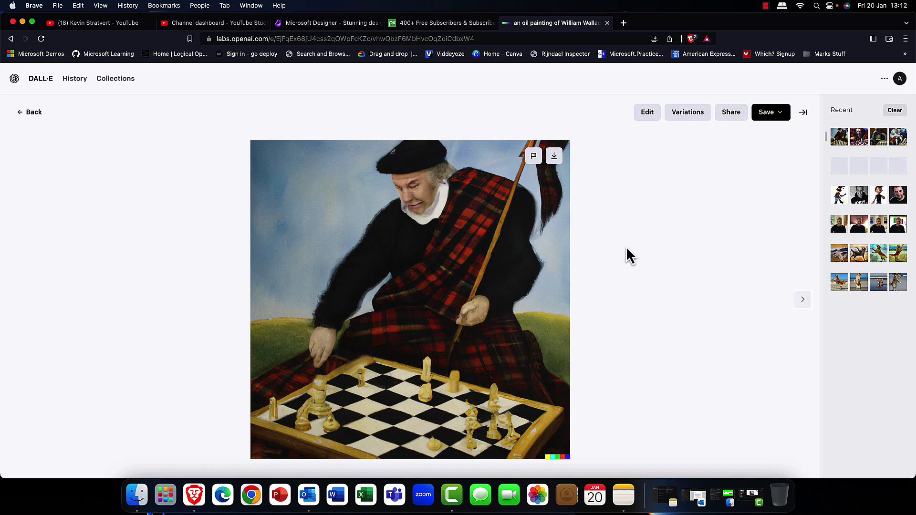